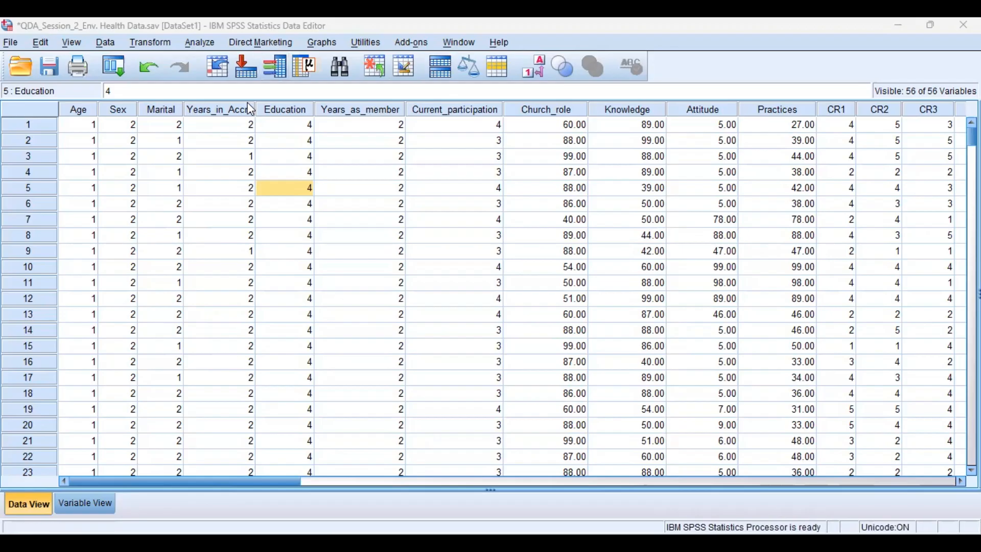
Step: Run an Independent-Samples T Test with Practices as the test variable and Sex(1 2) as the grouping variable
key("alt+a")
key("Right")
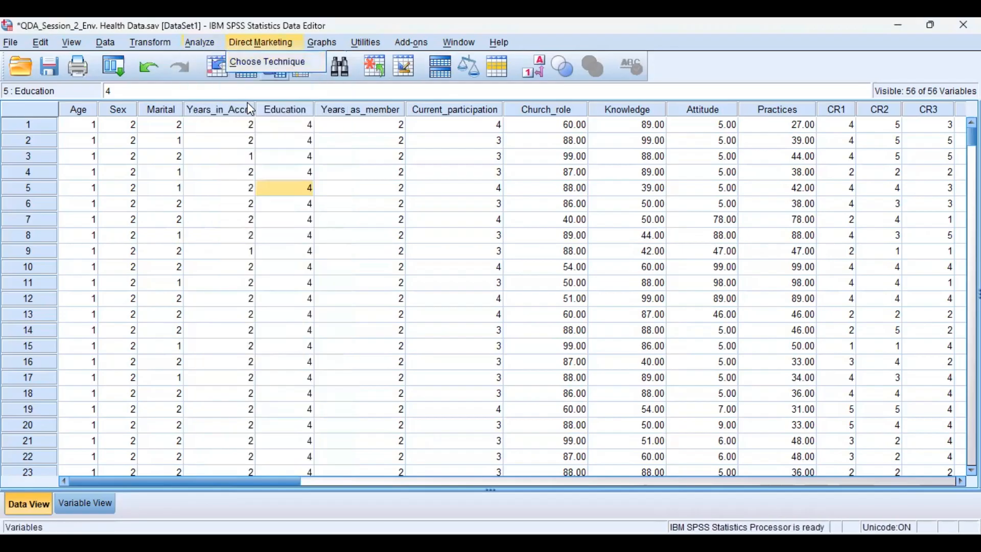
key("Left")
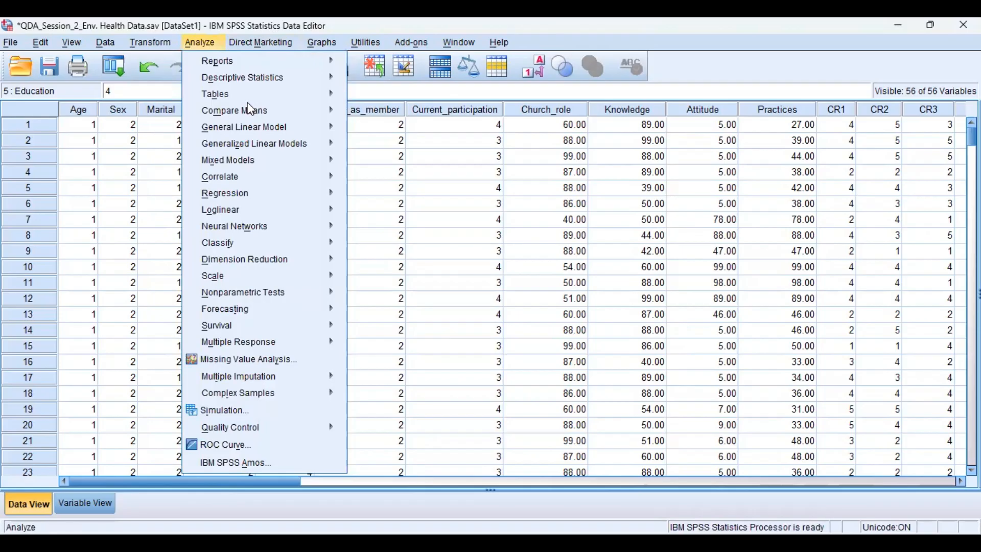
mouse_move(224, 117)
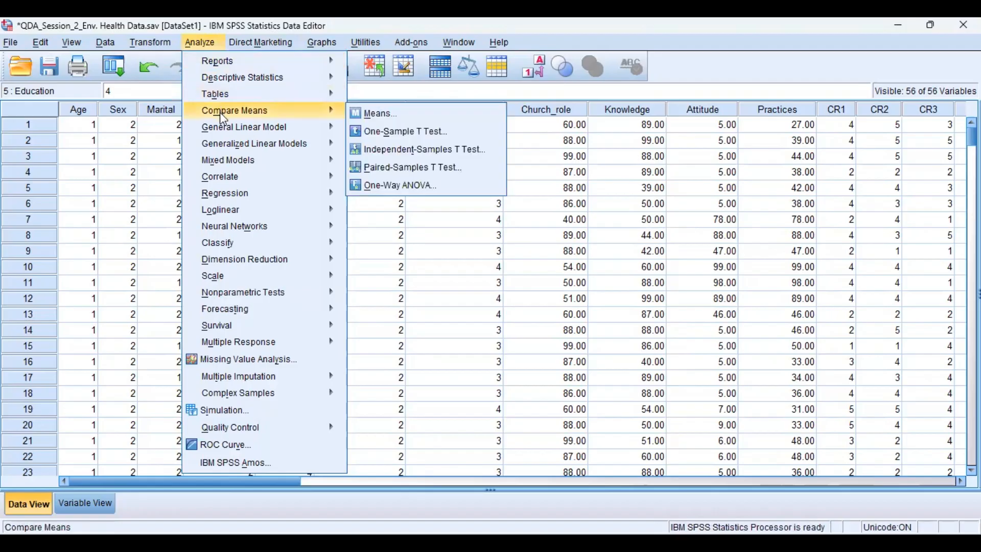
left_click(389, 150)
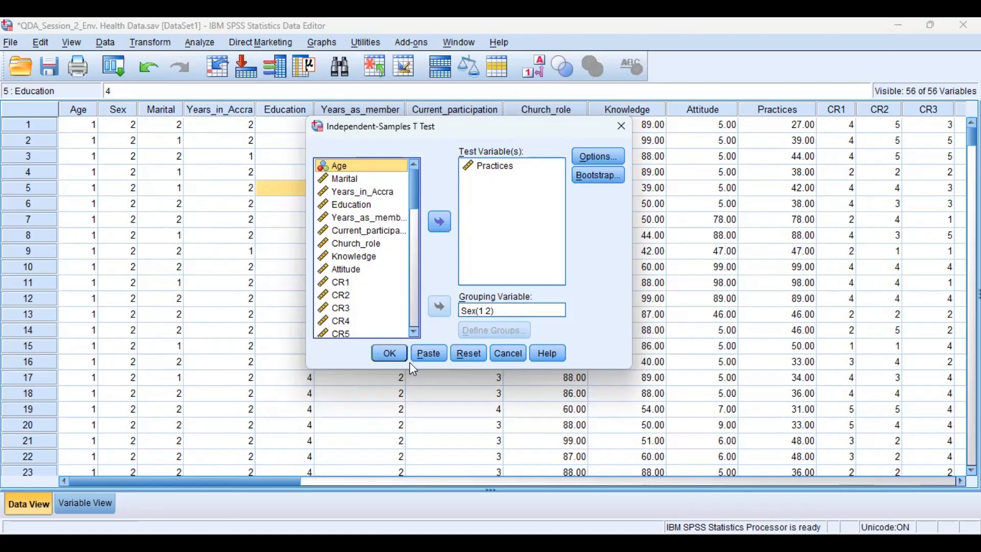
left_click(382, 360)
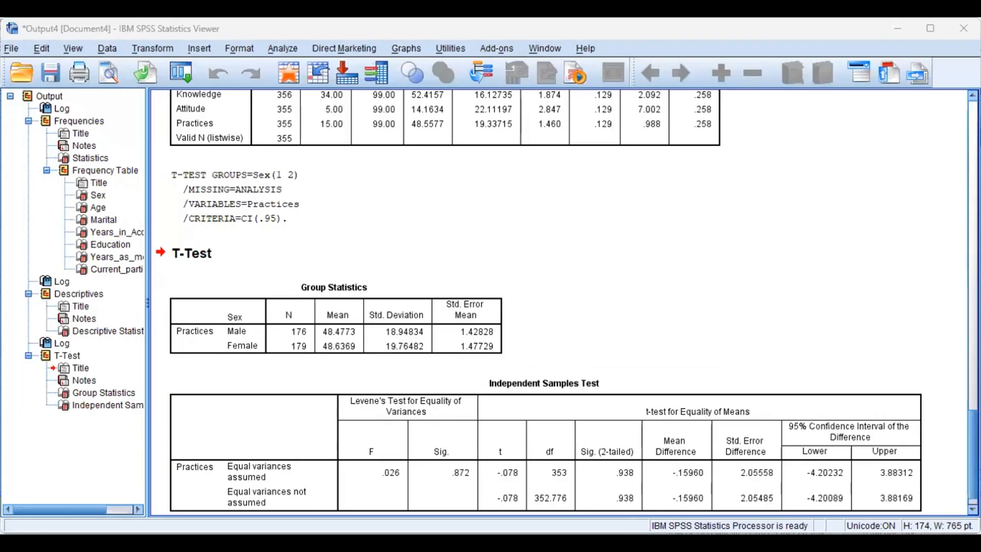
Step: Copy the T-Test's Group Statistics table into the Word document below the paragraph about the descriptive statistics
left_click(422, 331)
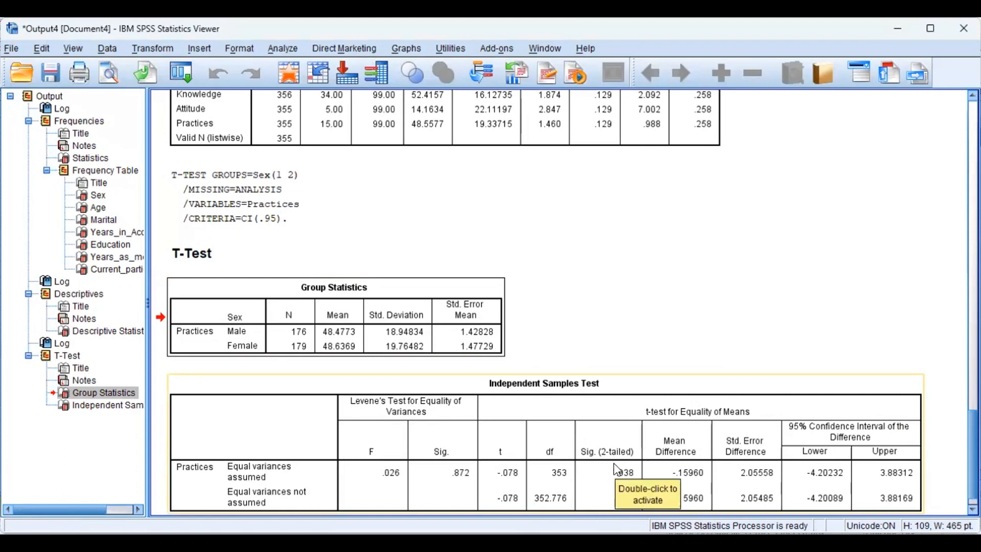
key("alt+Tab")
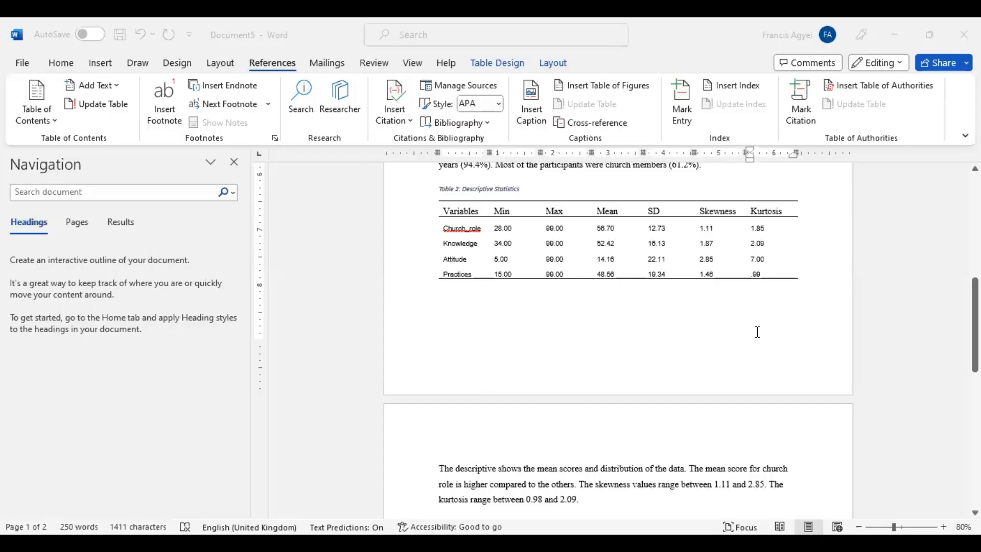
scroll(756, 332, "down", 5)
left_click(694, 298)
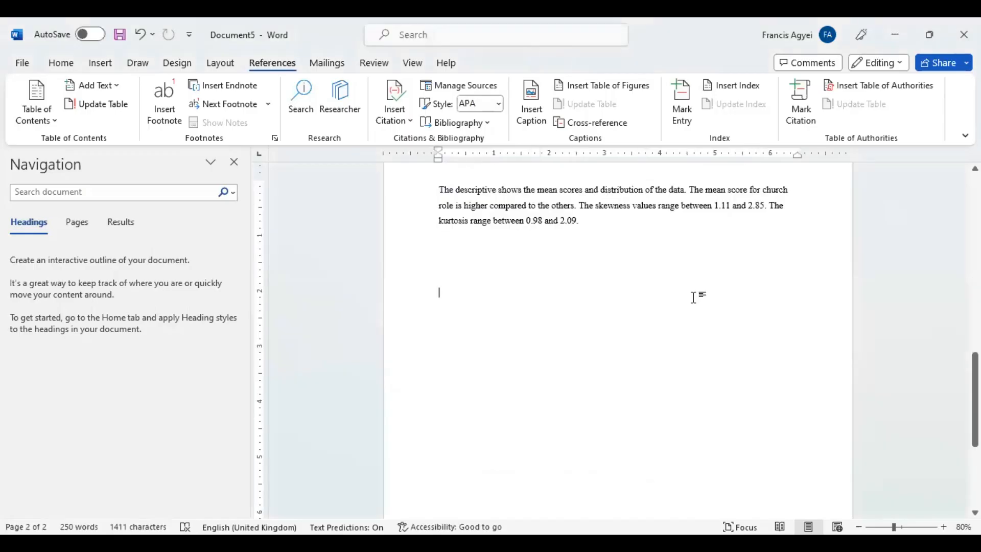
type("Group Statistics \tSex\tN\tMean\tStd. Deviation\tStd. Error Mean Practices\tMale\t176\t48.4773\t18.94834\t1.42828 \tFemale\t179\t48.6369\t19.76482\t1.47729")
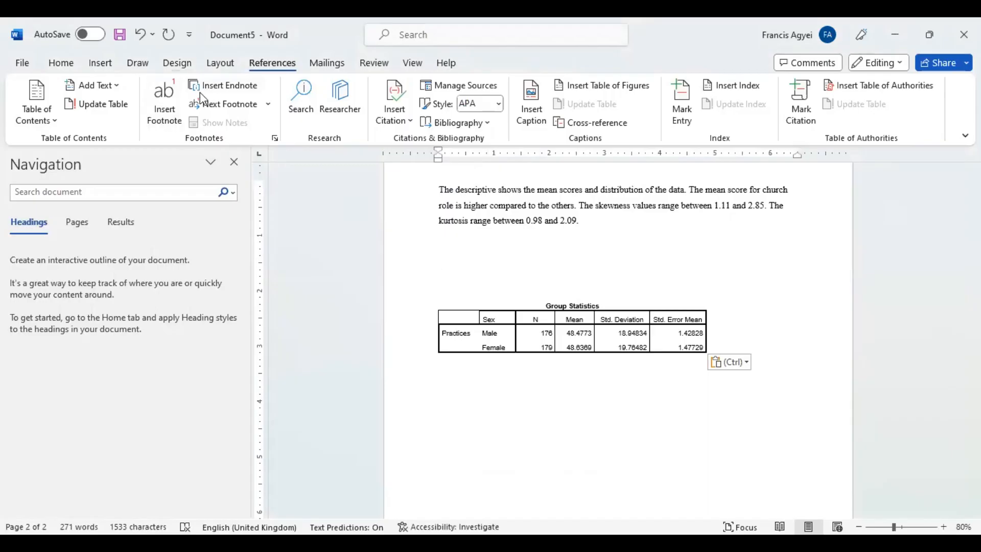
Step: Insert a table of five columns and three rows between the descriptive paragraph and the Group Statistics table
left_click(100, 67)
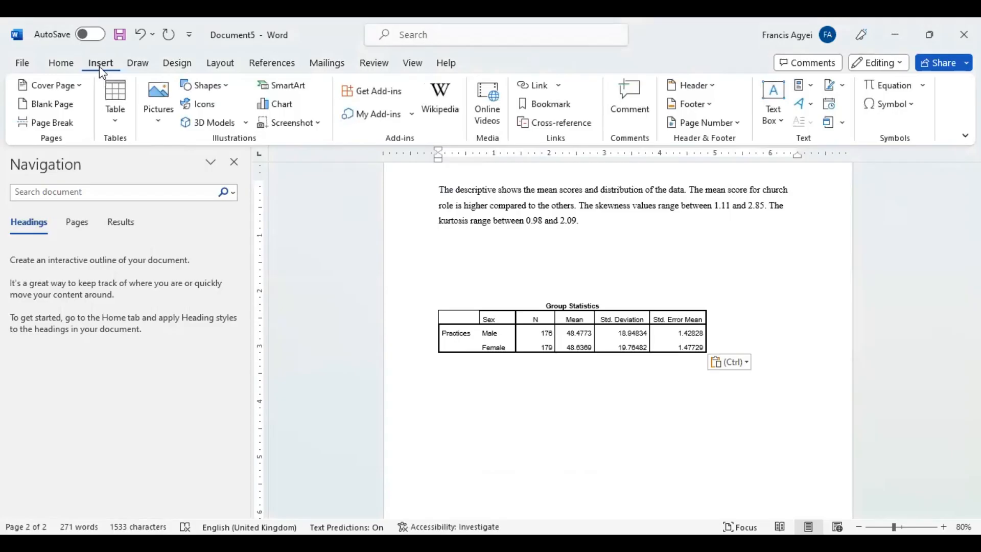
left_click(116, 115)
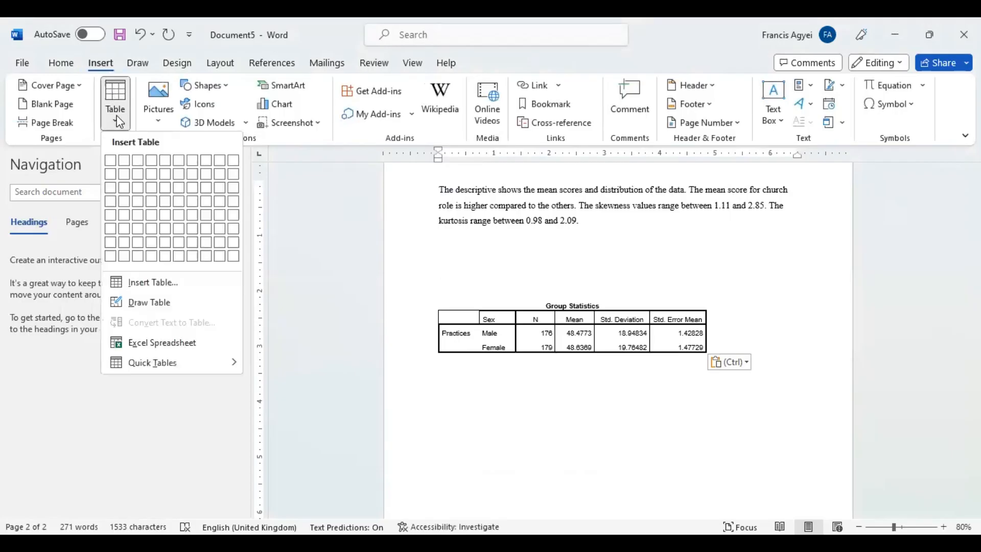
left_click(169, 189)
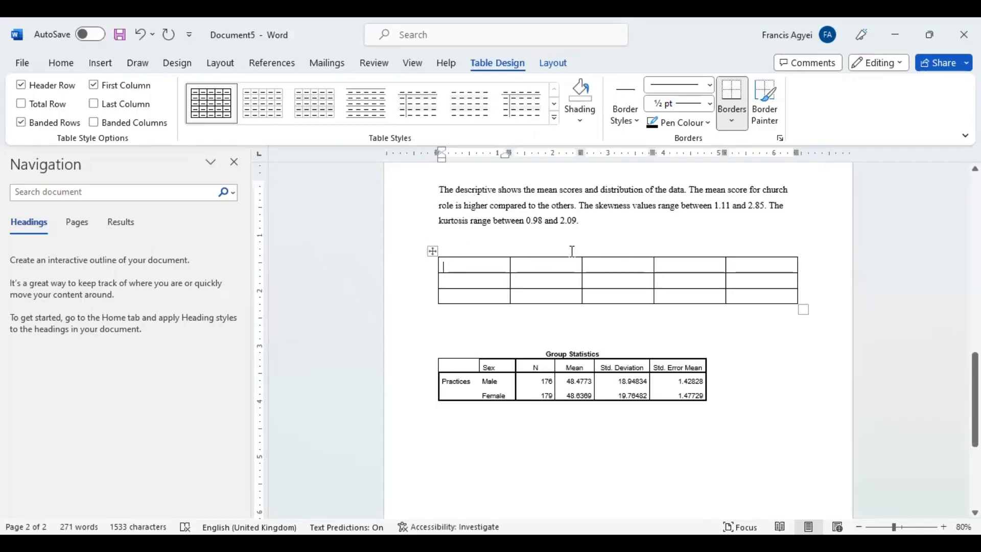
Step: Fill the new table's header row with Groups, Mean, SD, t and P
type("G")
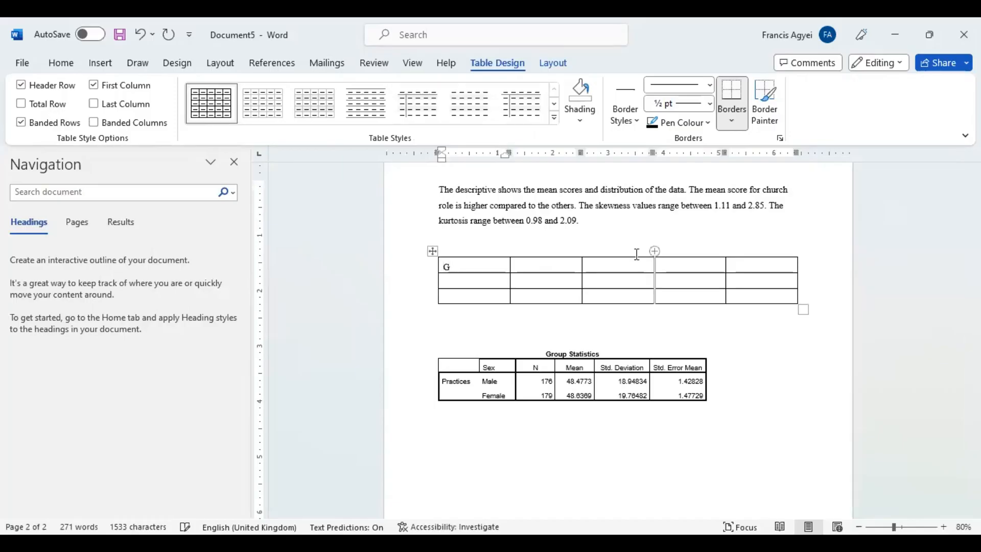
type("roups")
left_click(565, 267)
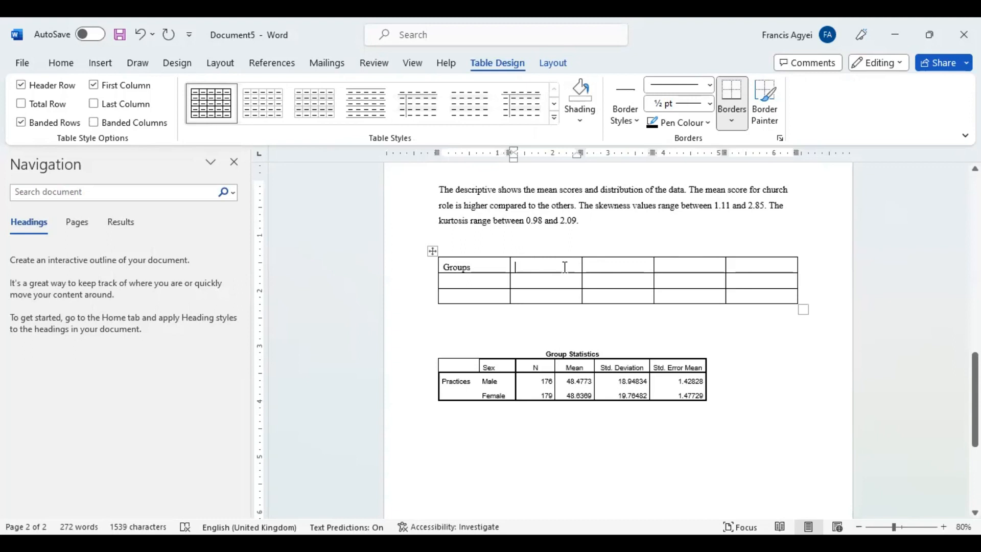
type("Mean")
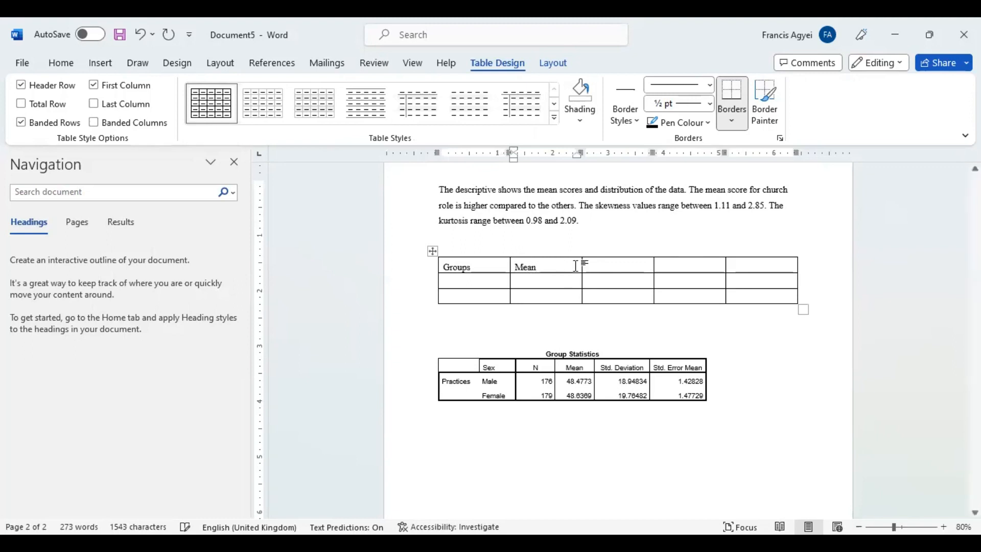
left_click(599, 267)
type("SD")
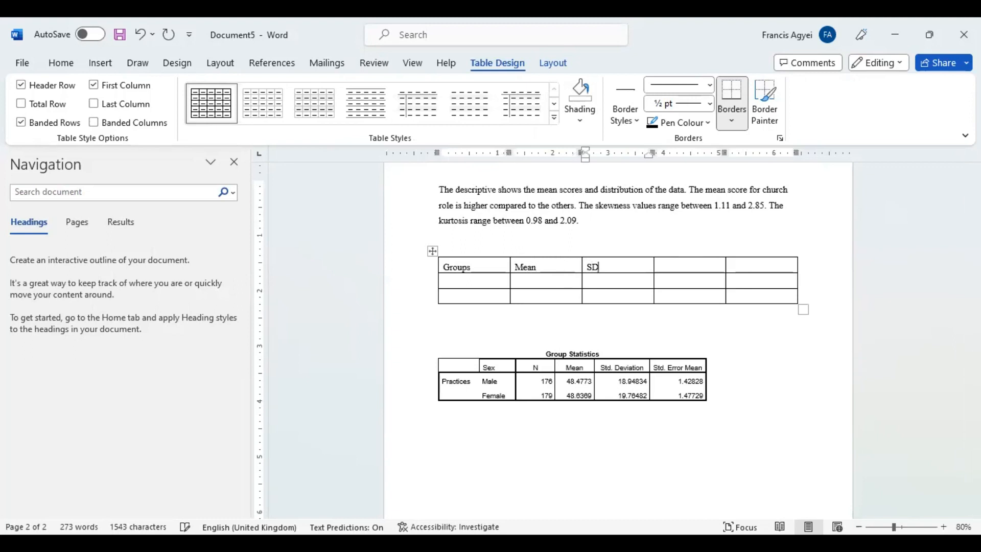
left_click(711, 266)
type("t")
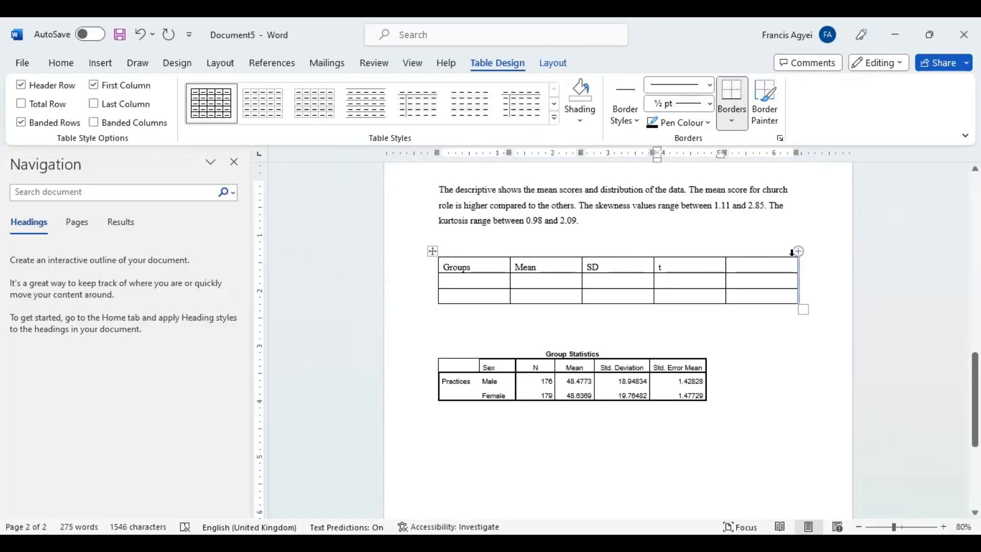
left_click(775, 264)
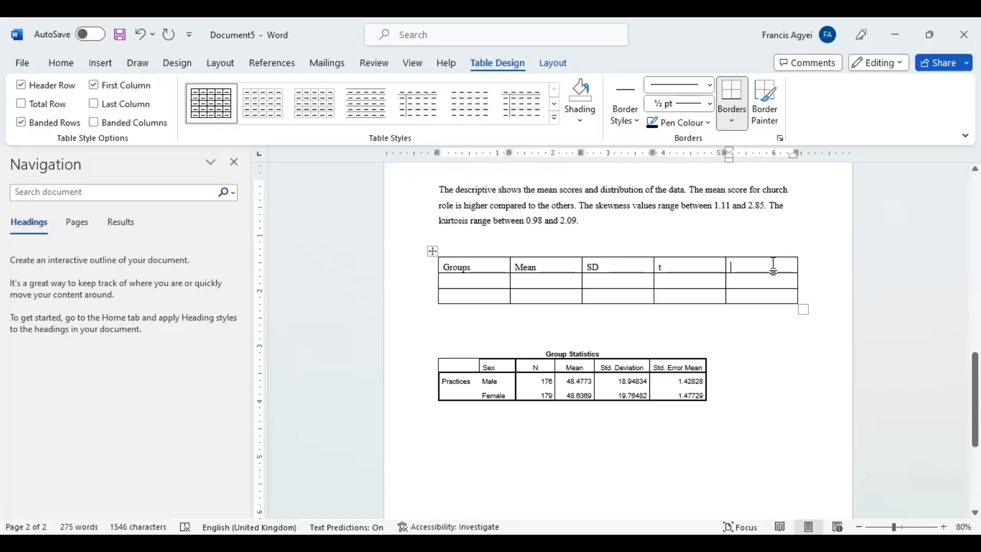
type("P")
left_click(499, 281)
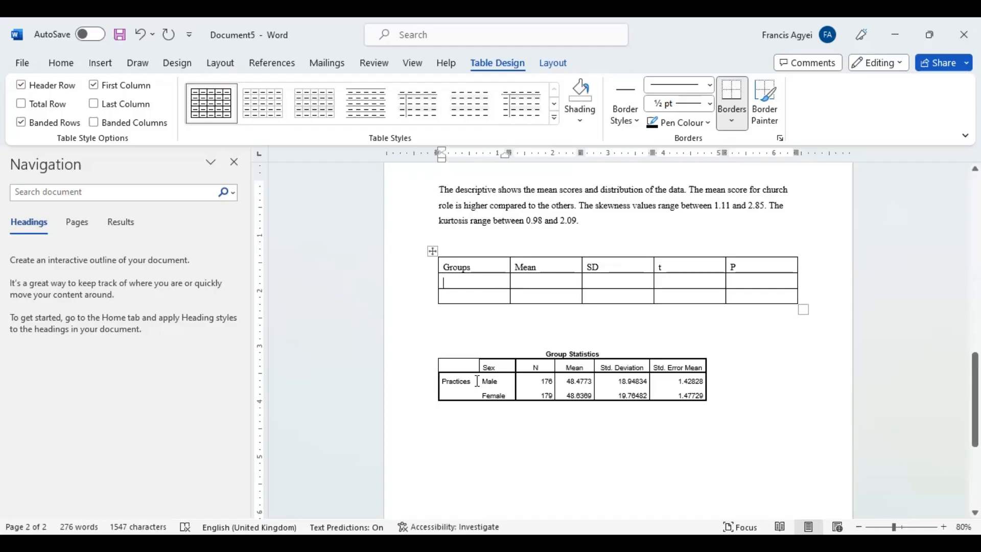
left_click_drag(501, 392, 448, 302)
key("ctrl+c")
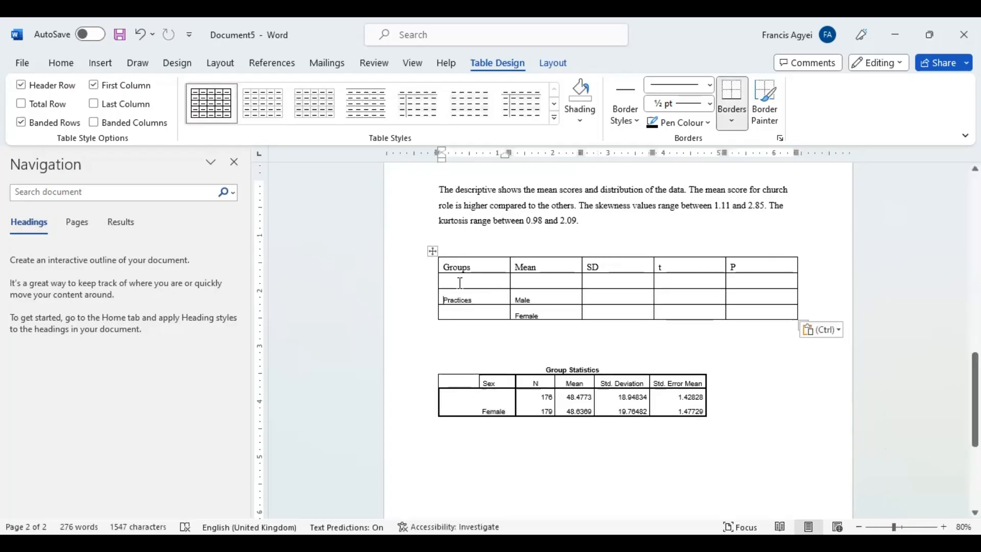
key("ctrl+z")
Step: Enter Male and Female as the row labels in the Groups column
left_click(460, 283)
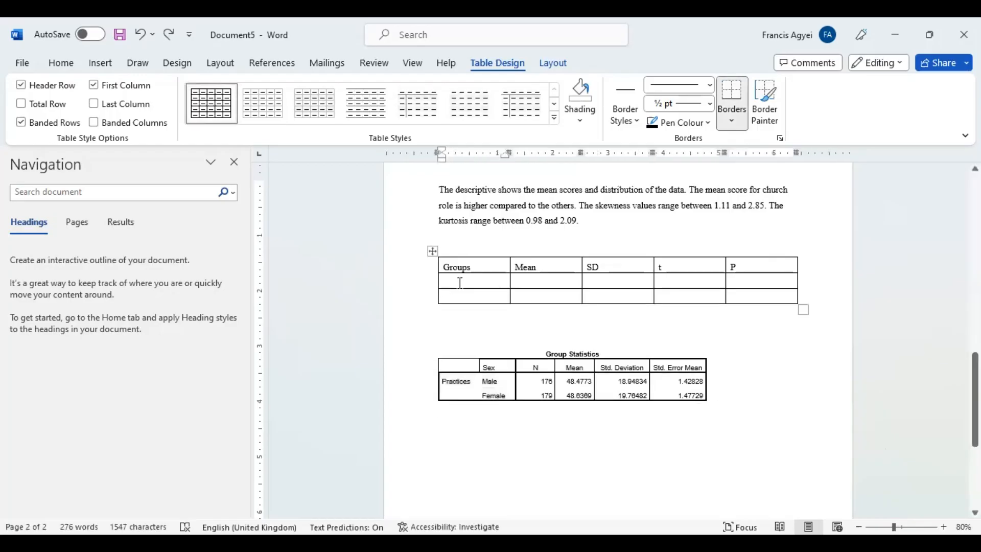
type("Male")
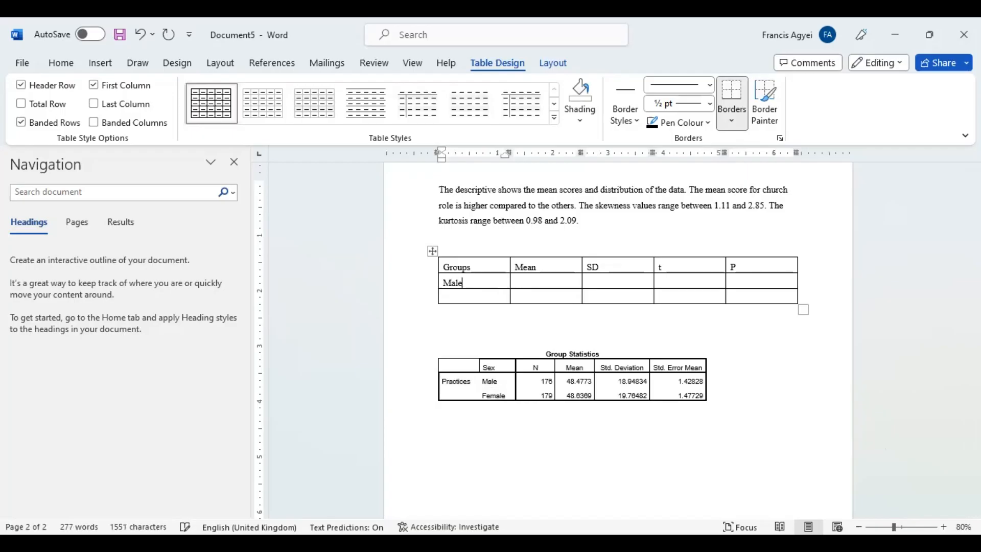
left_click(459, 294)
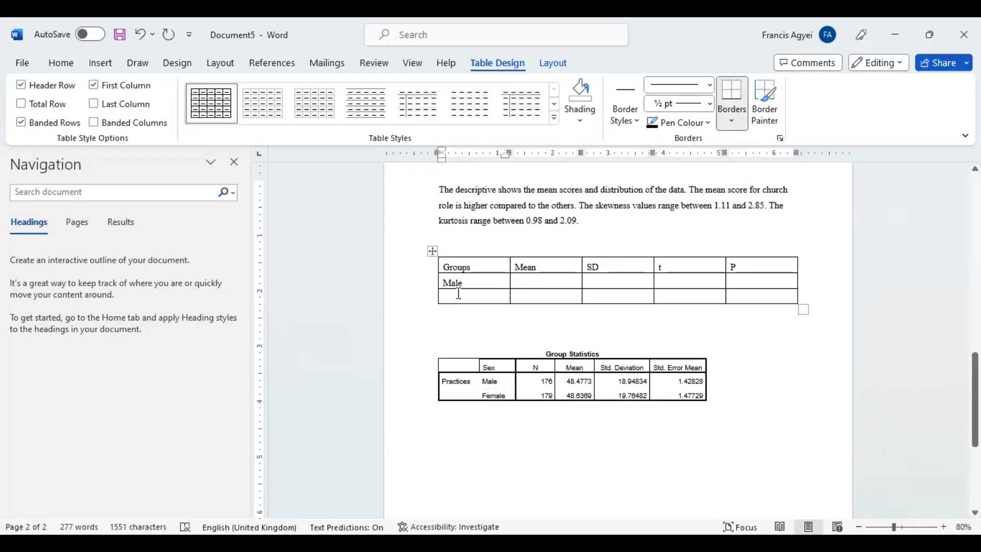
type("Female")
Step: Copy the mean and standard deviation values for both sexes from Group Statistics into the new table's Mean and SD columns
left_click_drag(566, 382, 639, 397)
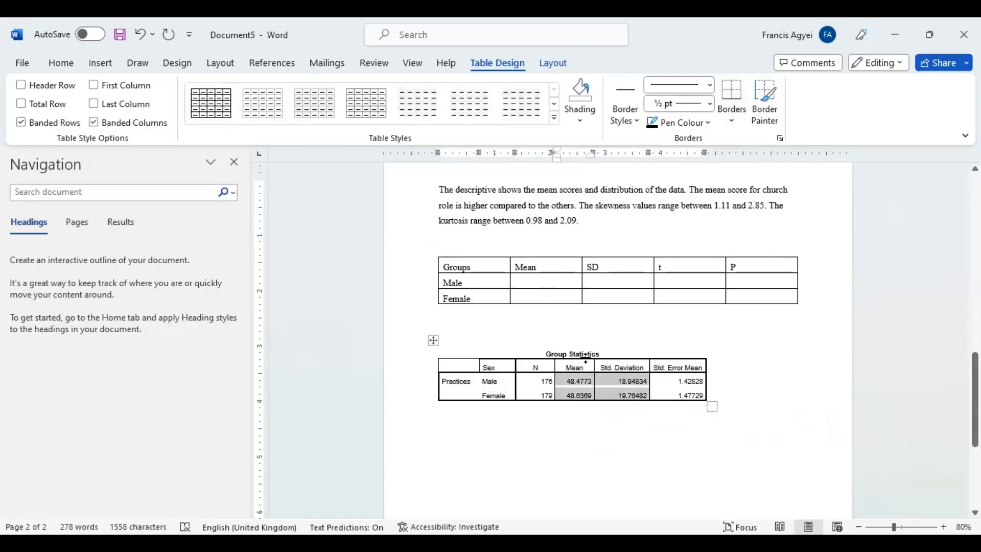
key("ctrl+c")
left_click(532, 285)
key("ctrl+v")
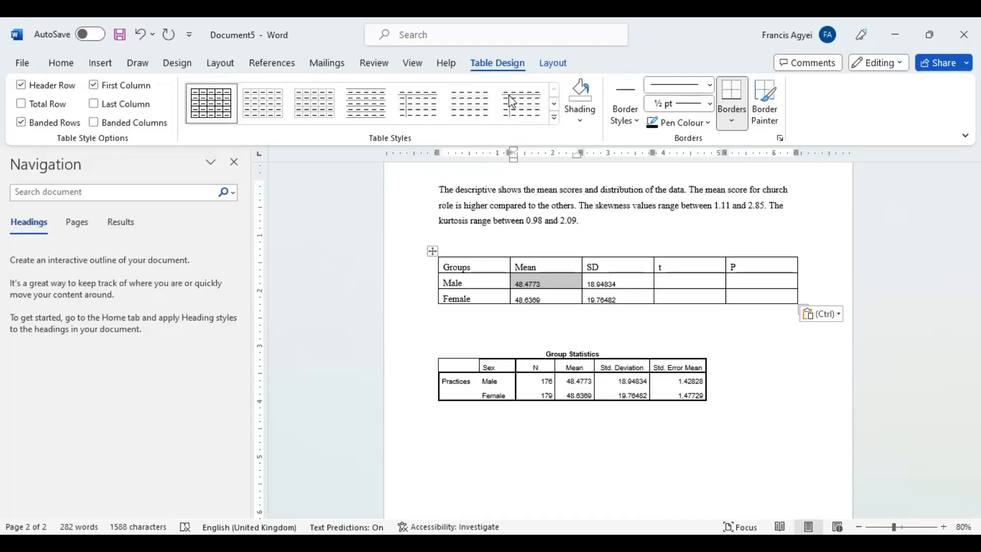
Step: Switch to the SPSS Data Editor and rerun the Independent-Samples T Test of Practices grouped by Sex(1 2)
key("alt+Tab")
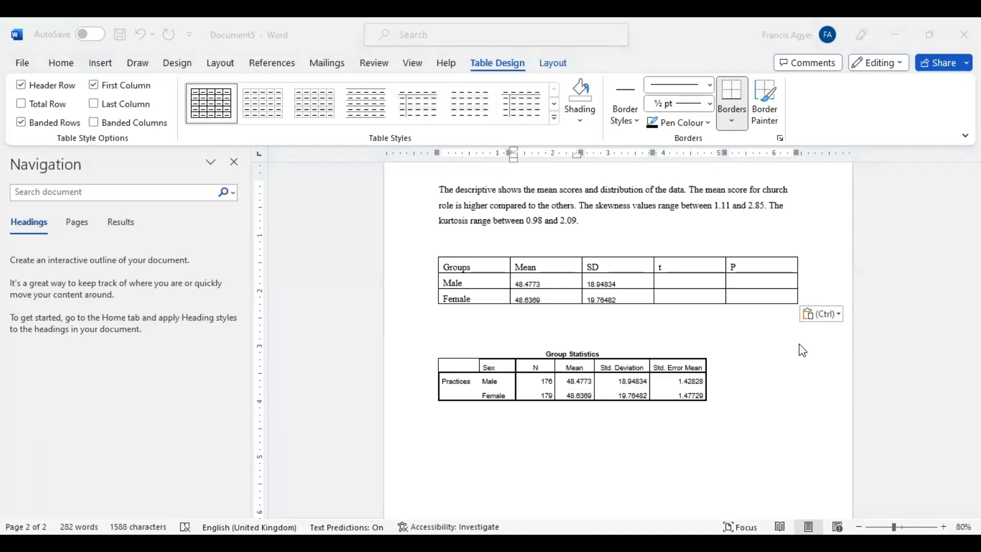
left_click(813, 21)
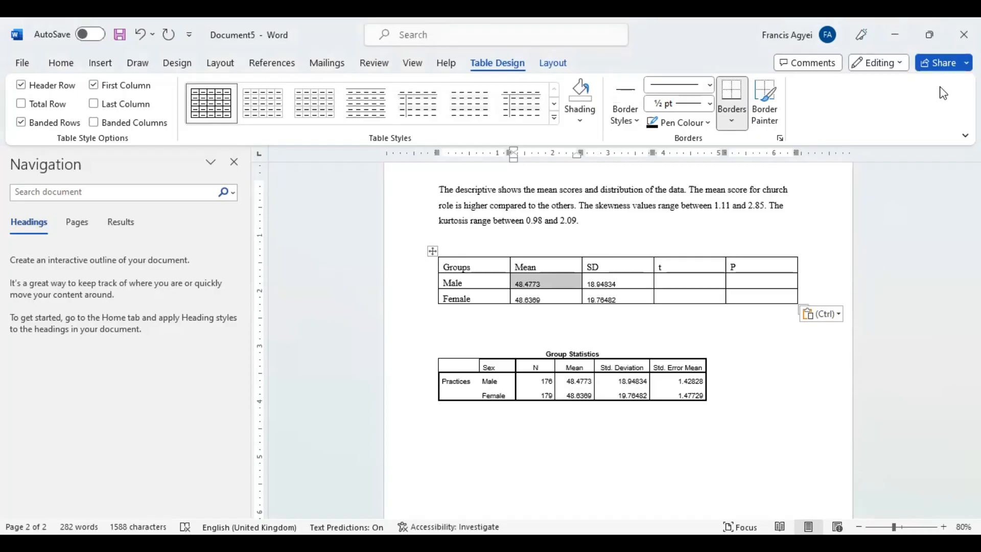
left_click(895, 369)
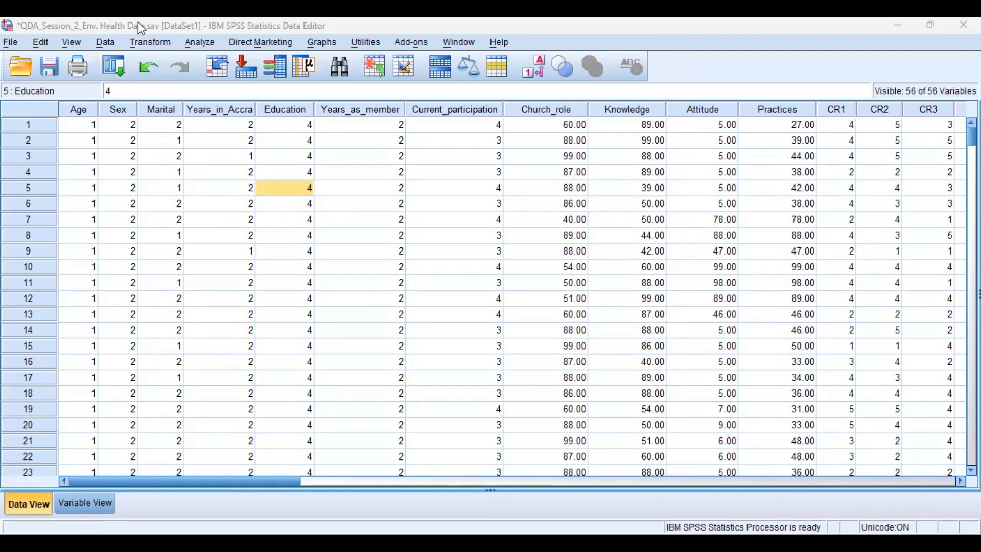
key("alt+a")
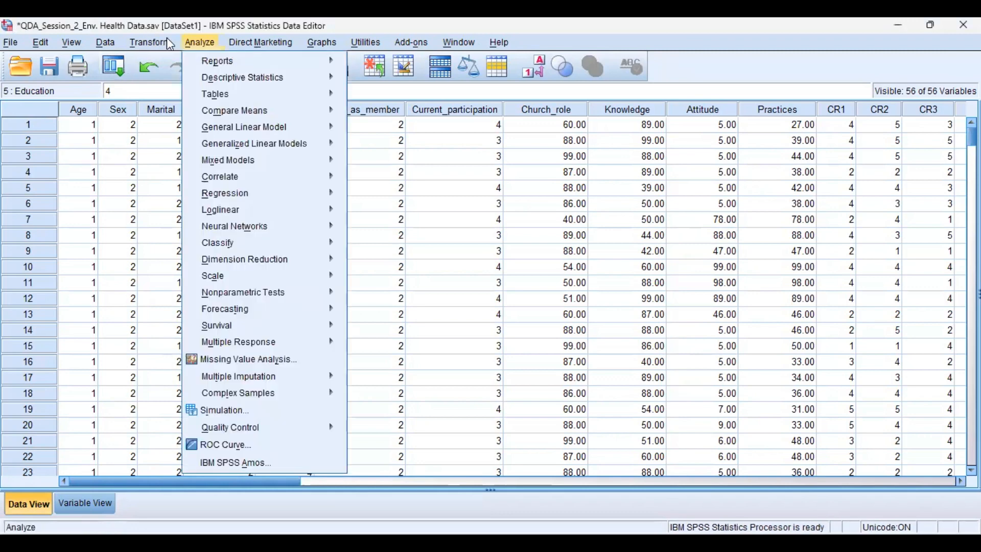
mouse_move(264, 115)
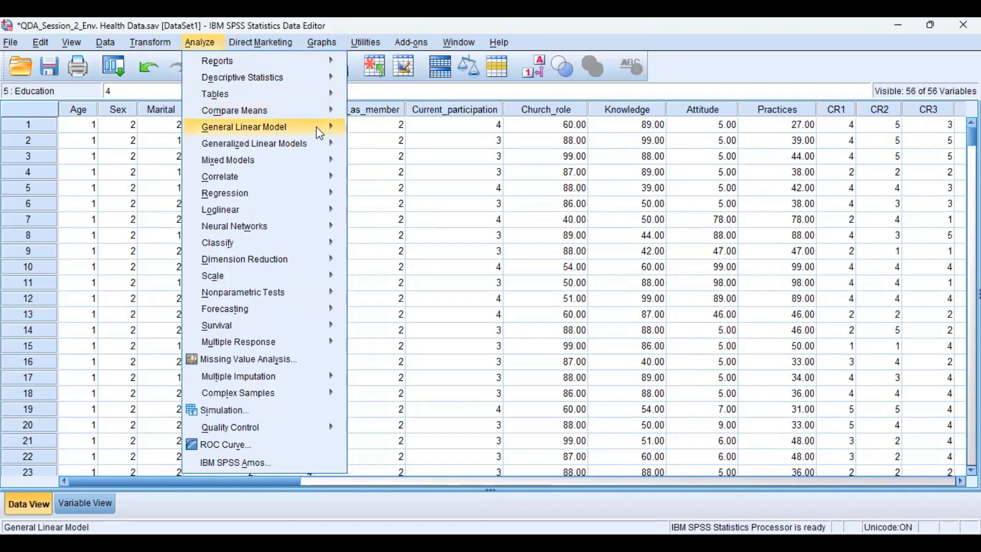
mouse_move(318, 129)
mouse_move(321, 110)
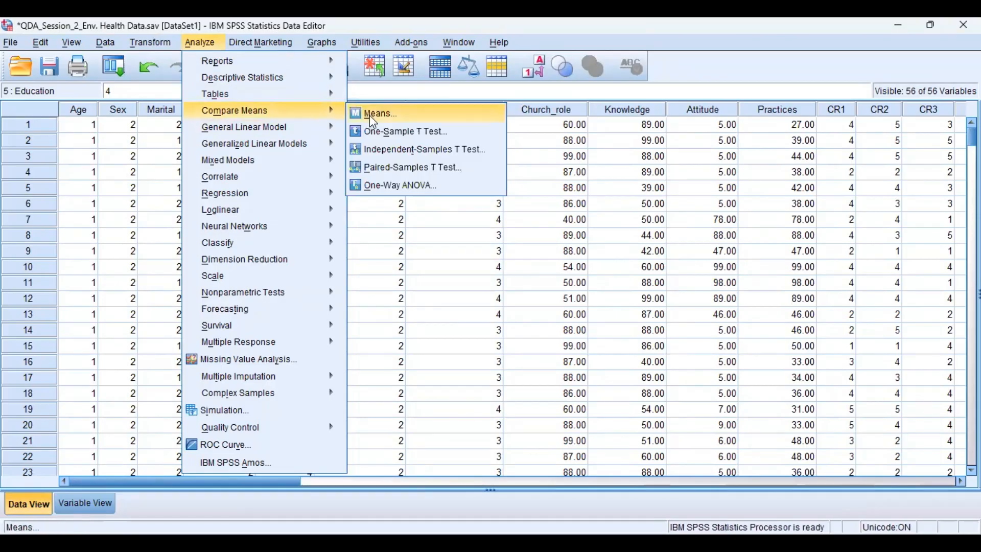
left_click(404, 149)
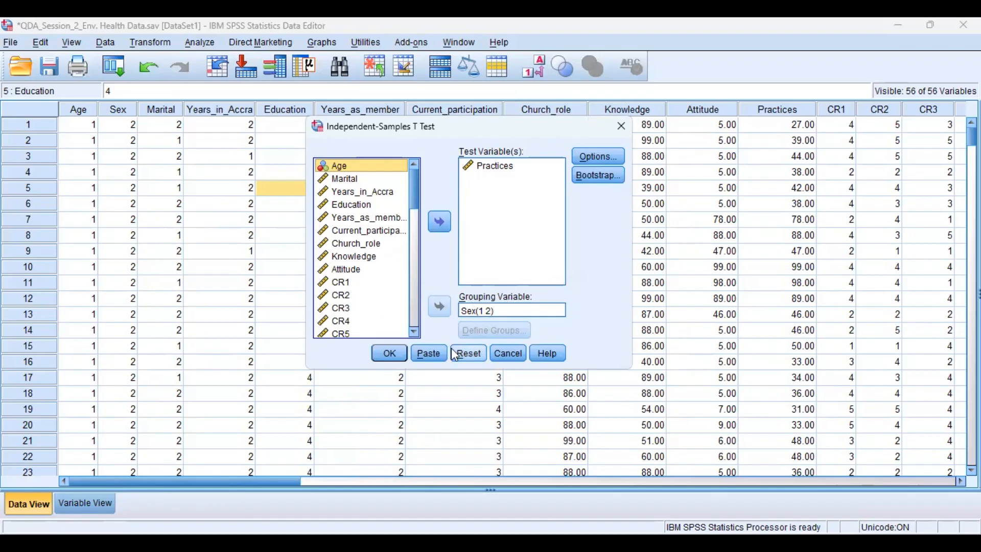
left_click(390, 354)
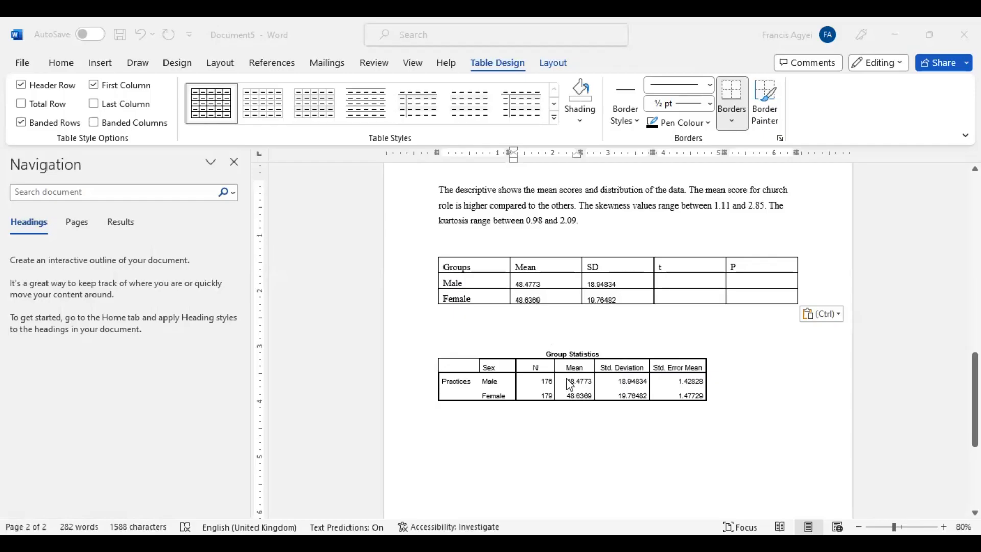
triple_click(545, 281)
left_click(545, 299)
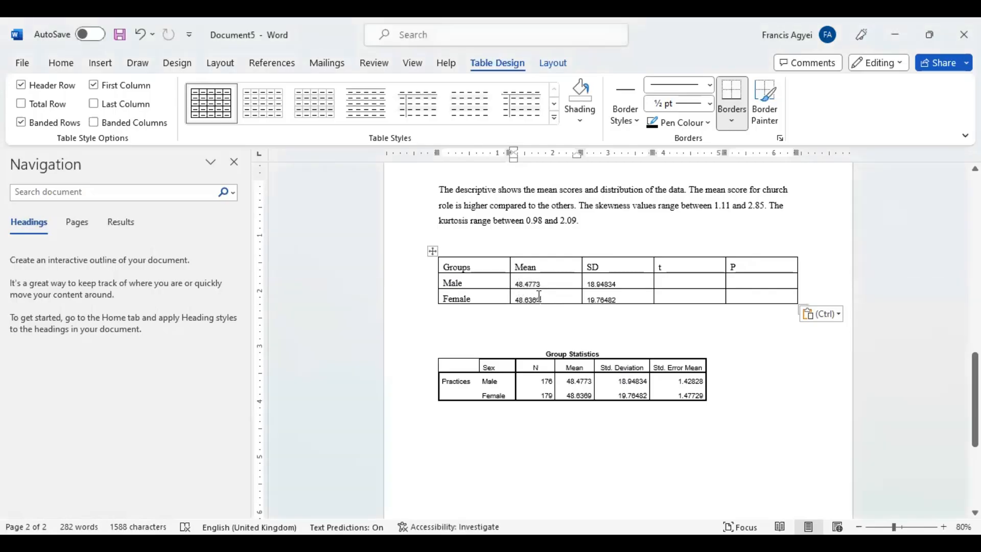
left_click_drag(518, 284, 608, 296)
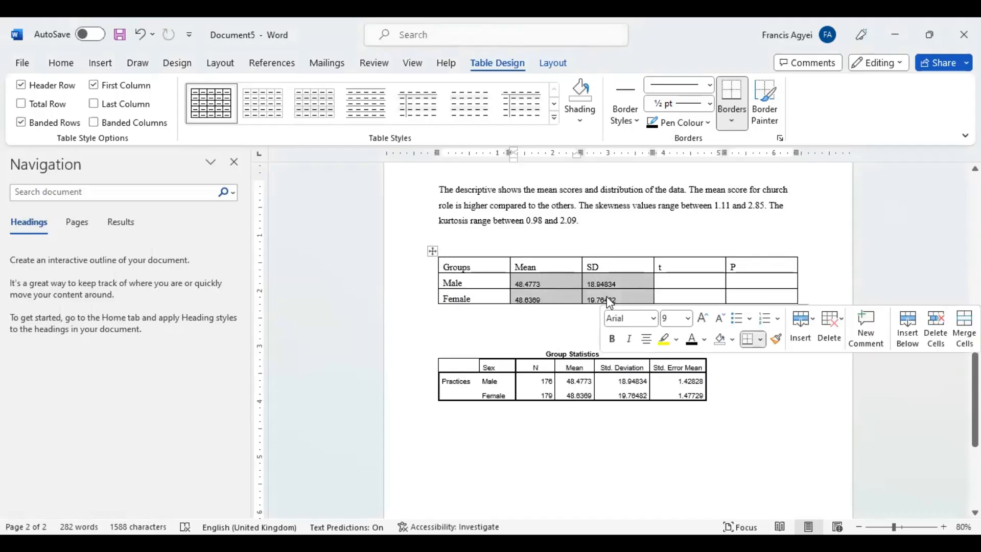
key("BackSpace")
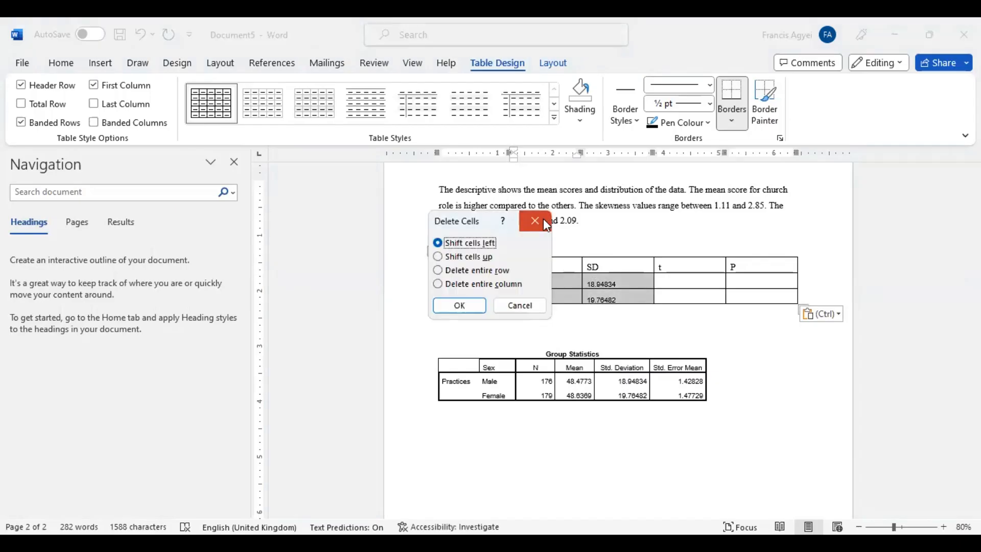
left_click(543, 219)
Step: Clear the mean and standard deviation values from the Male row of the Groups table
left_click(554, 280)
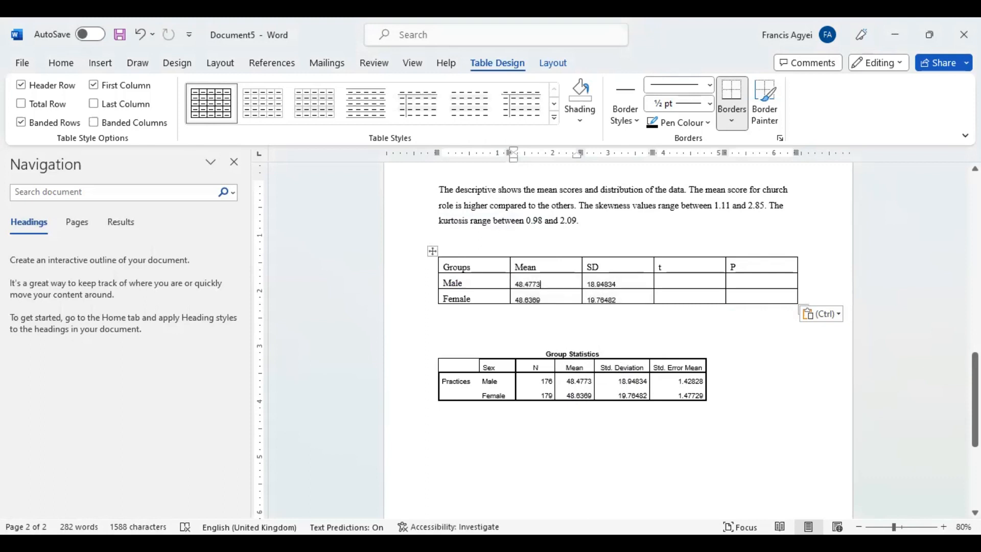
key("BackSpace")
key("BackSpace")
key("BackSpace")
key("BackSpace")
key("BackSpace")
key("BackSpace")
key("BackSpace")
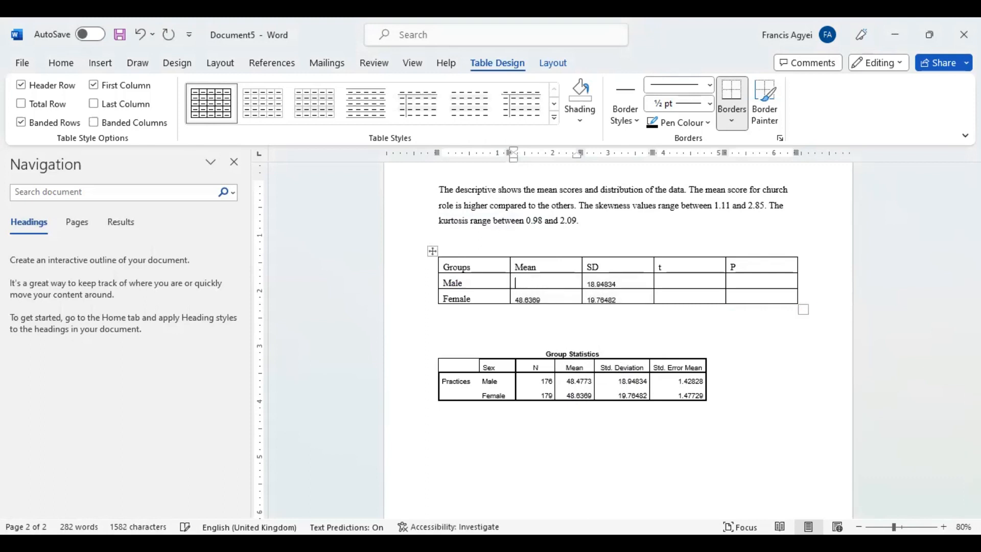
left_click(626, 284)
key("BackSpace")
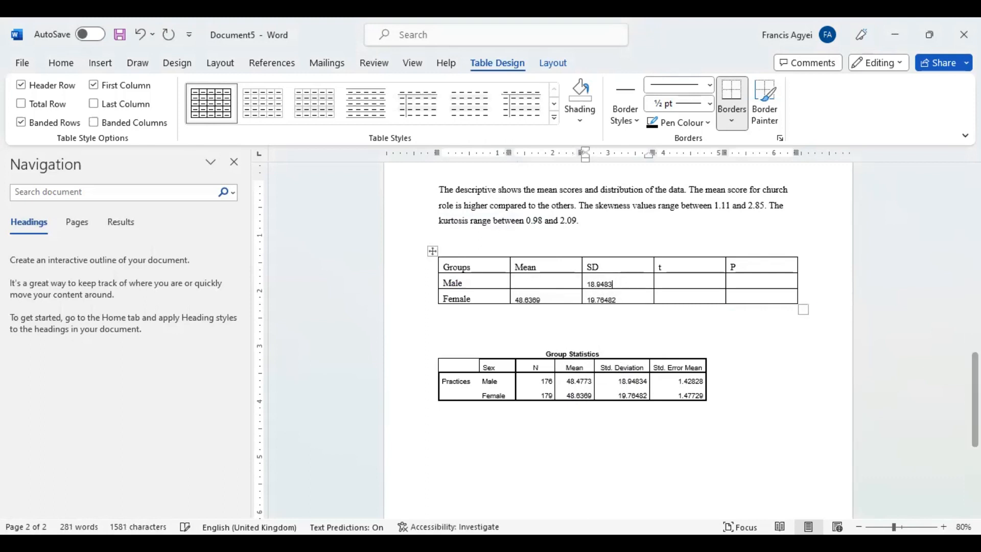
key("BackSpace")
key("BackSpace")
key("BackSpace")
key("BackSpace")
key("BackSpace")
key("BackSpace")
key("BackSpace")
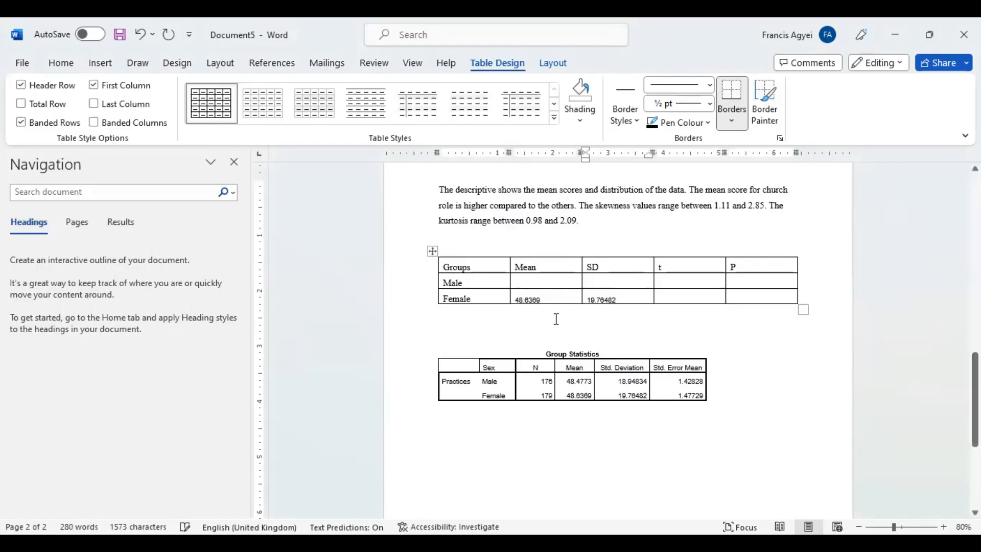
Step: Clear the mean and standard deviation values from the Female row of the Groups table
left_click(543, 300)
key("BackSpace")
key("BackSpace")
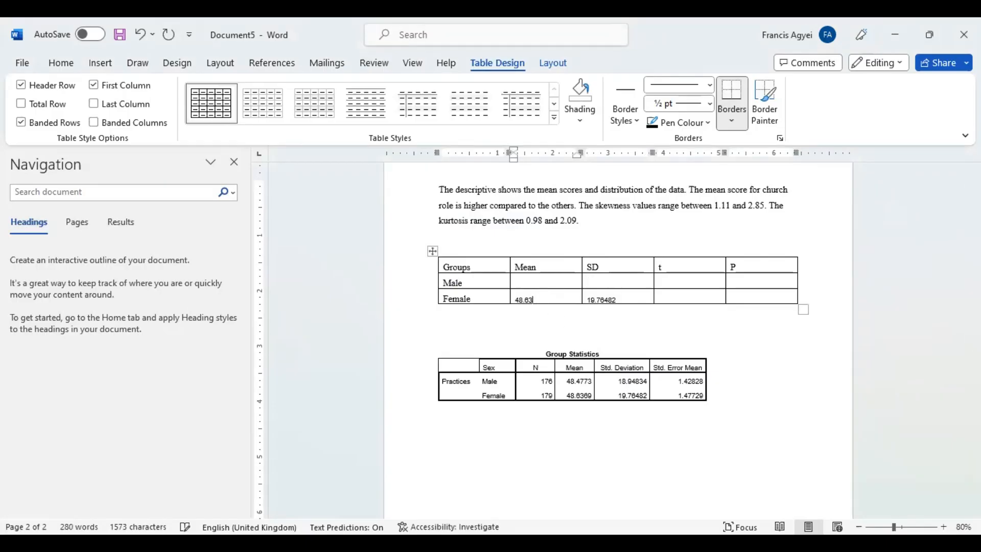
key("BackSpace")
key("BackSpace")
key("BackSpace")
key("BackSpace")
key("BackSpace")
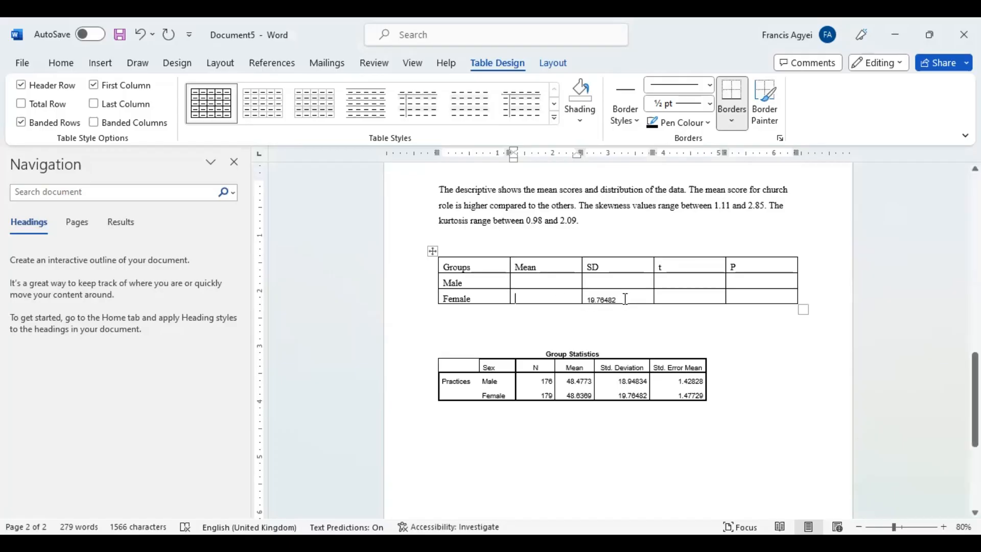
left_click(625, 299)
key("BackSpace")
key("BackSpace")
key("BackSpace")
key("BackSpace")
key("BackSpace")
key("BackSpace")
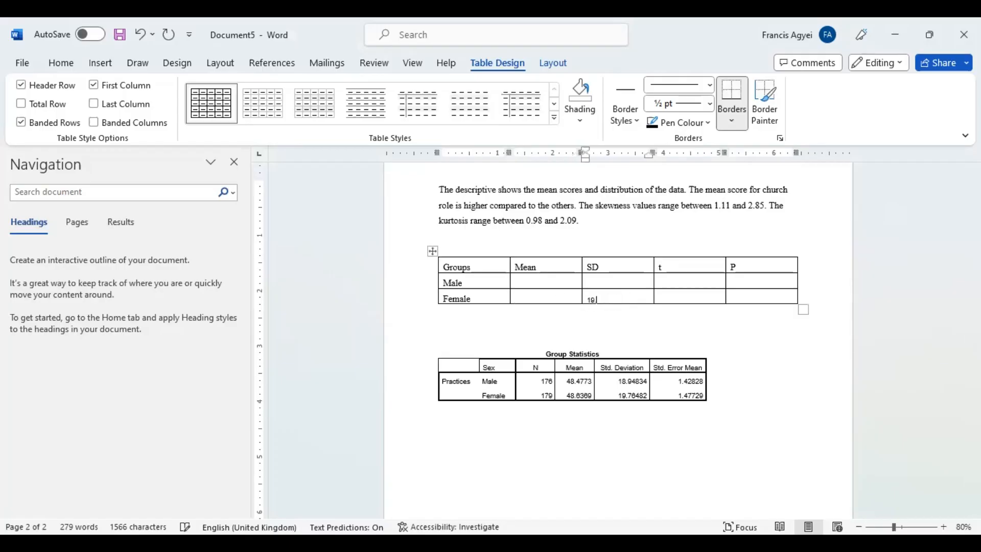
key("BackSpace")
key("BackSpace")
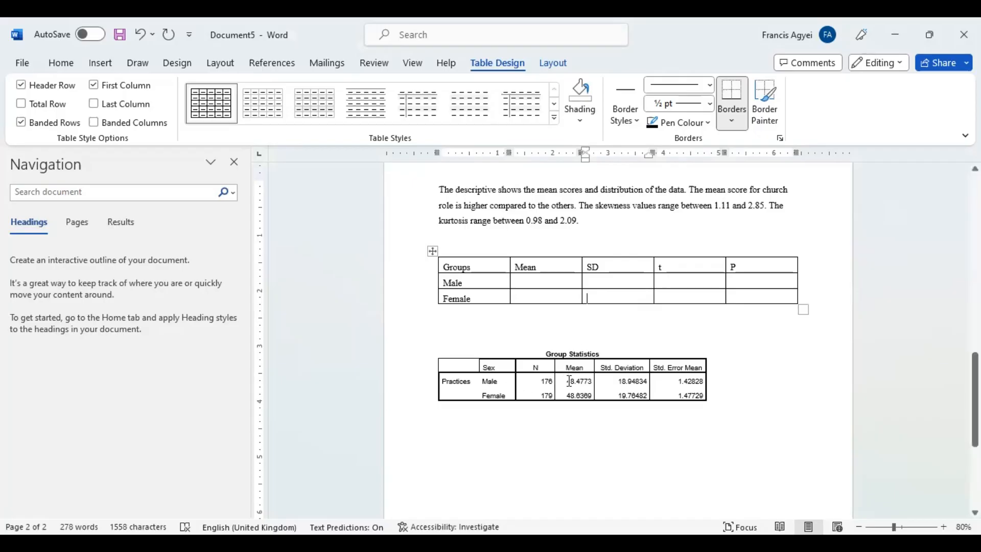
Step: Copy both sexes' Mean and Std. Deviation values from Group Statistics into the Mean and SD columns, starting at the Male row
left_click_drag(569, 381, 631, 392)
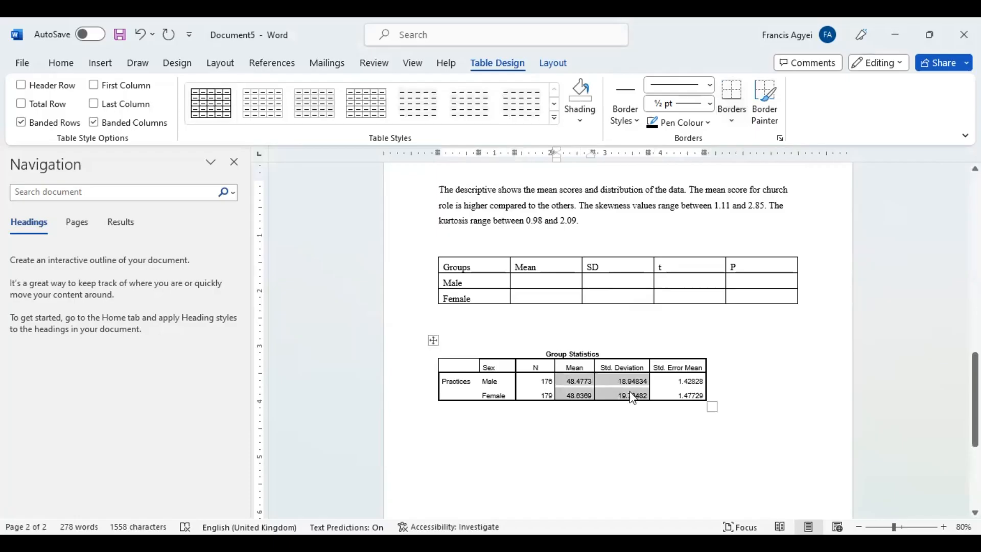
left_click(531, 282)
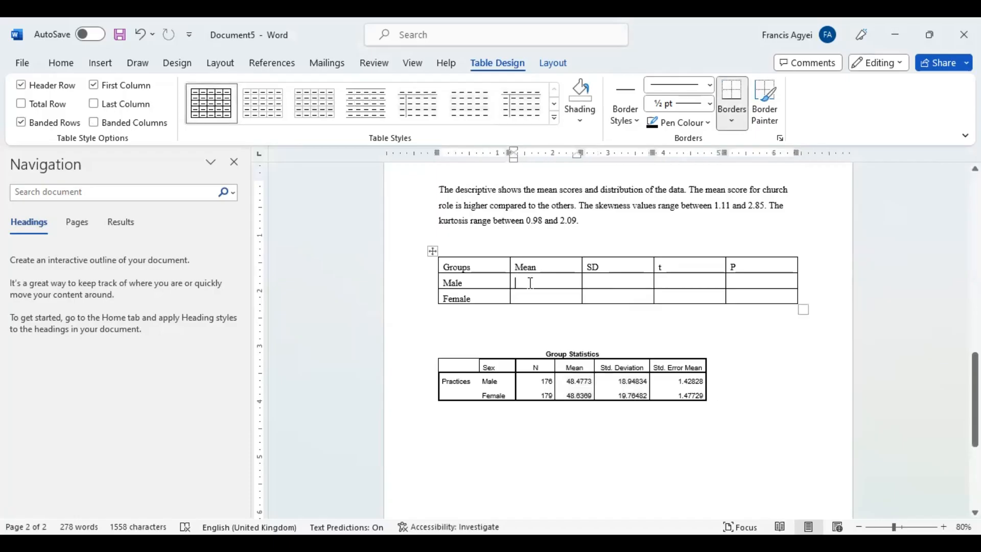
key("ctrl+v")
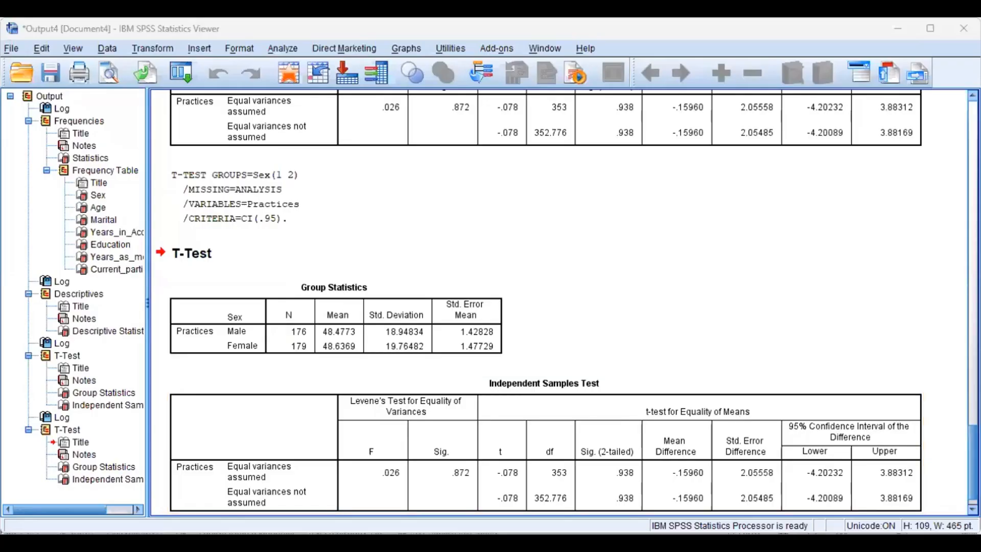
Step: Consult the Independent Samples Test output in SPSS, and enter .078 under t and .938 under P in the Word table's Male row
left_click(445, 488)
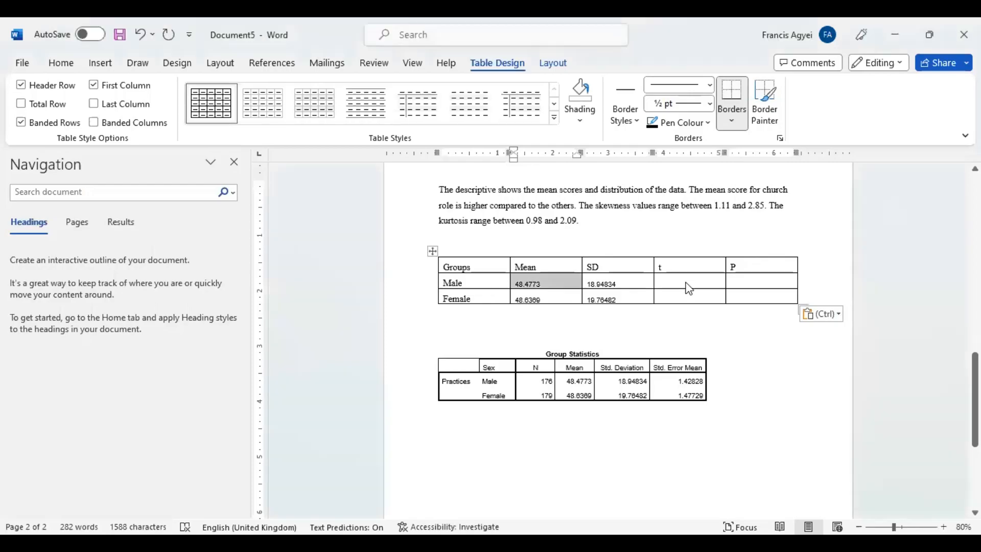
left_click(689, 289)
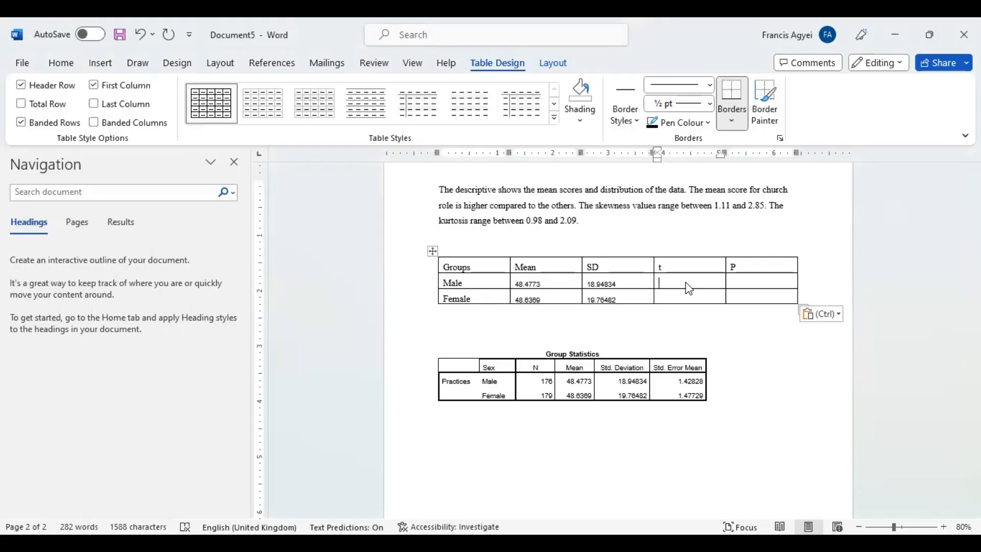
type("0.")
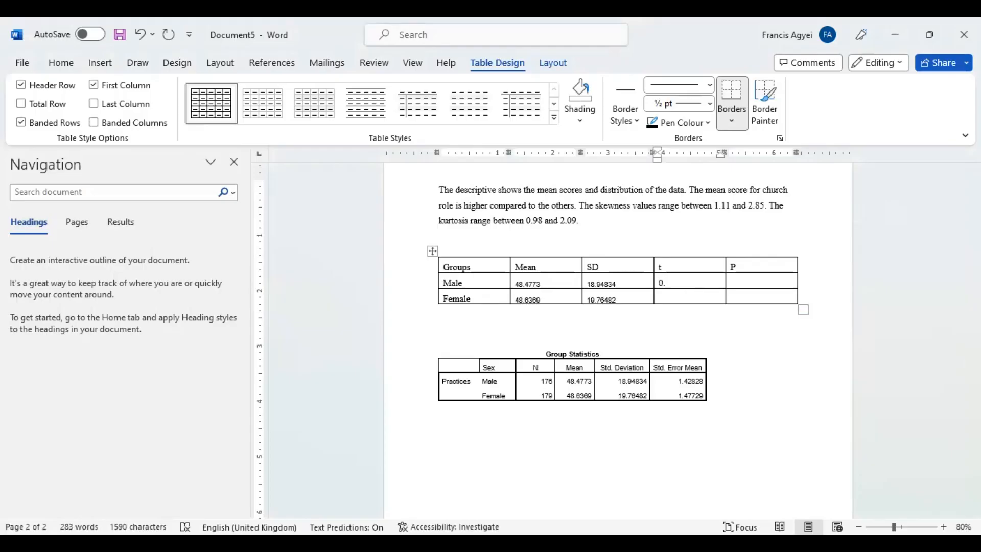
key("BackSpace")
key("BackSpace")
type(".078")
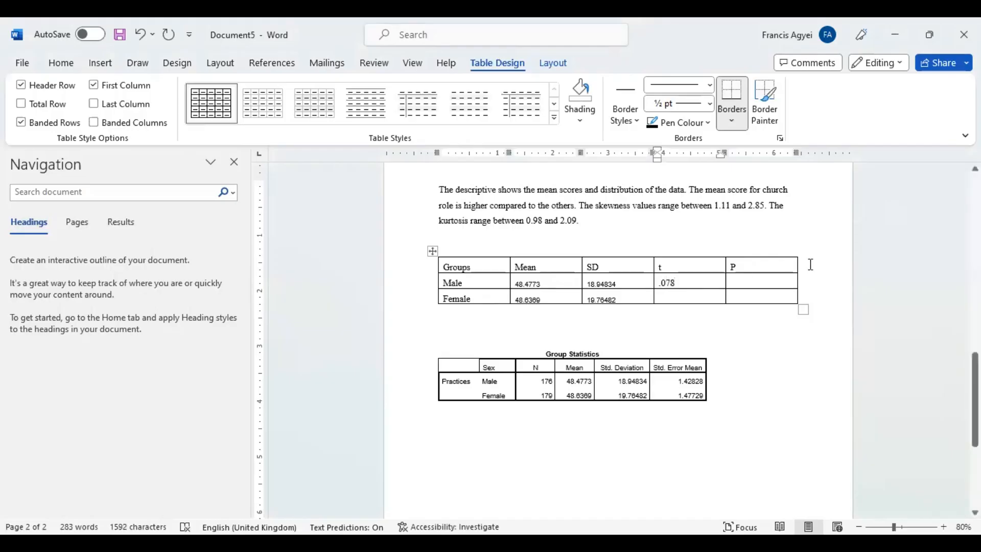
left_click(776, 278)
type(".9")
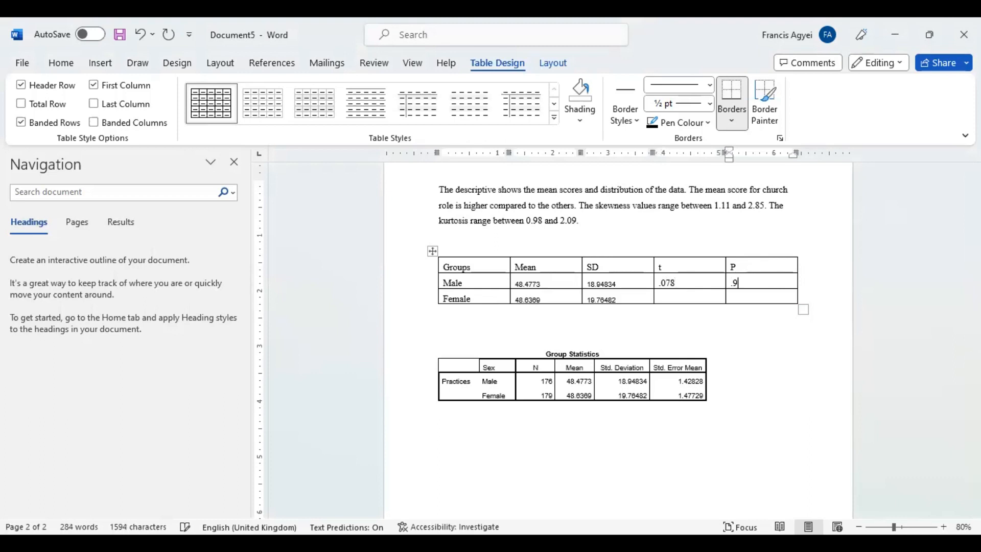
type("38")
Step: Delete the pasted Group Statistics table below the results table
left_click(634, 367)
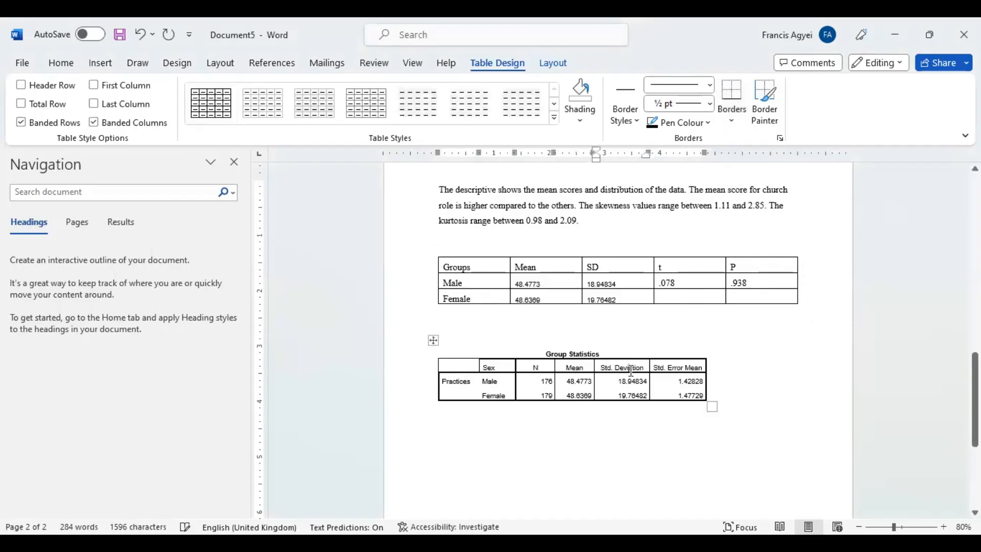
left_click(433, 341)
key("BackSpace")
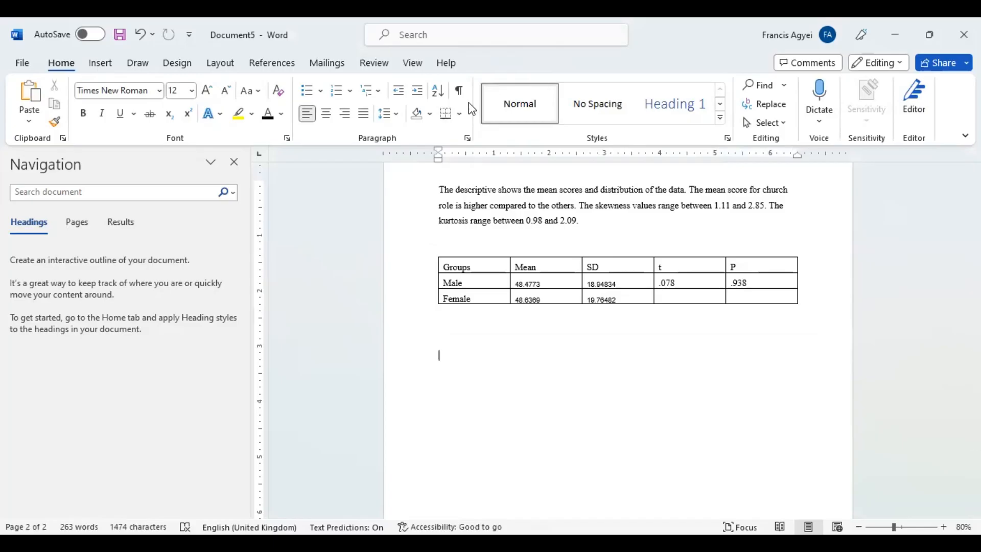
key("alt+Tab")
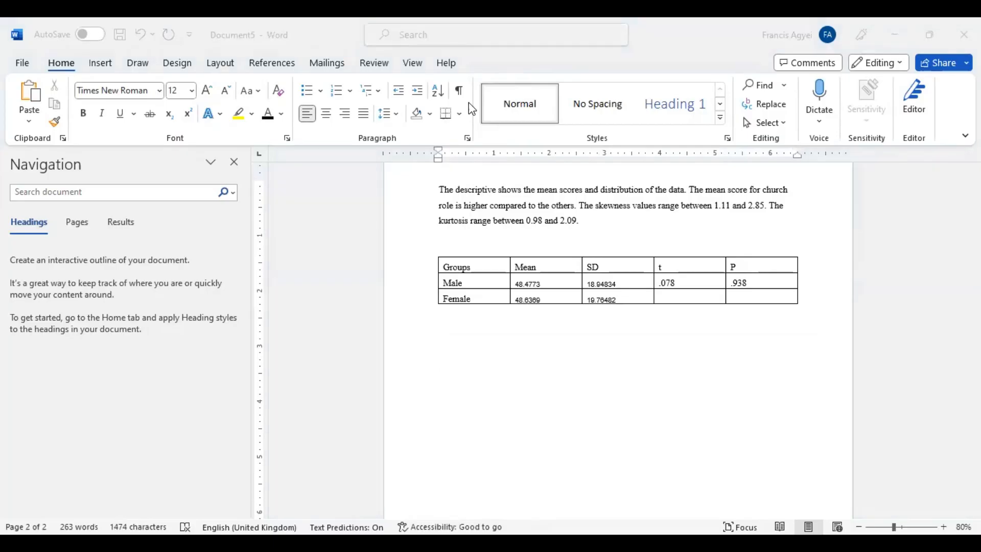
left_click(801, 321)
left_click(533, 266)
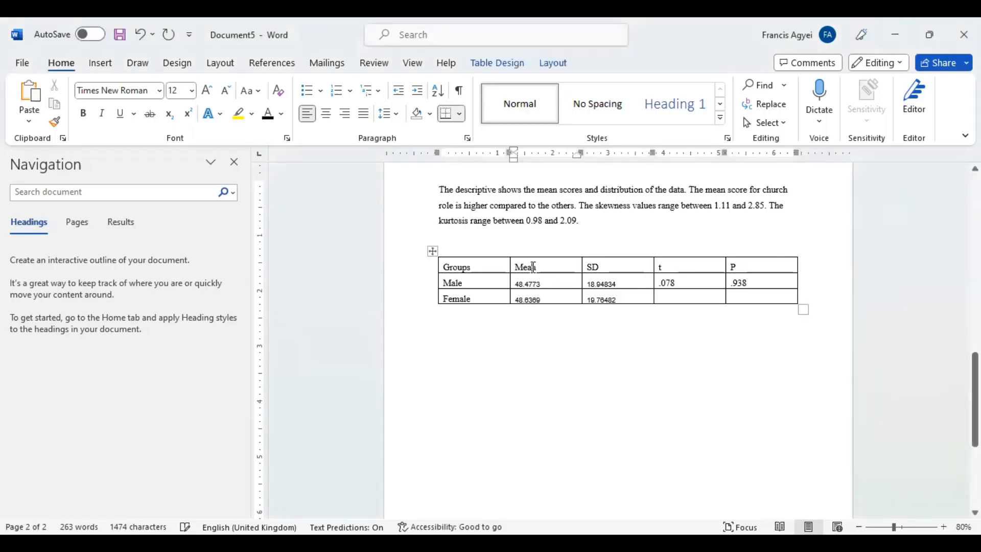
Step: Replace all borders of the results table with only a bottom border and a top border
left_click(434, 252)
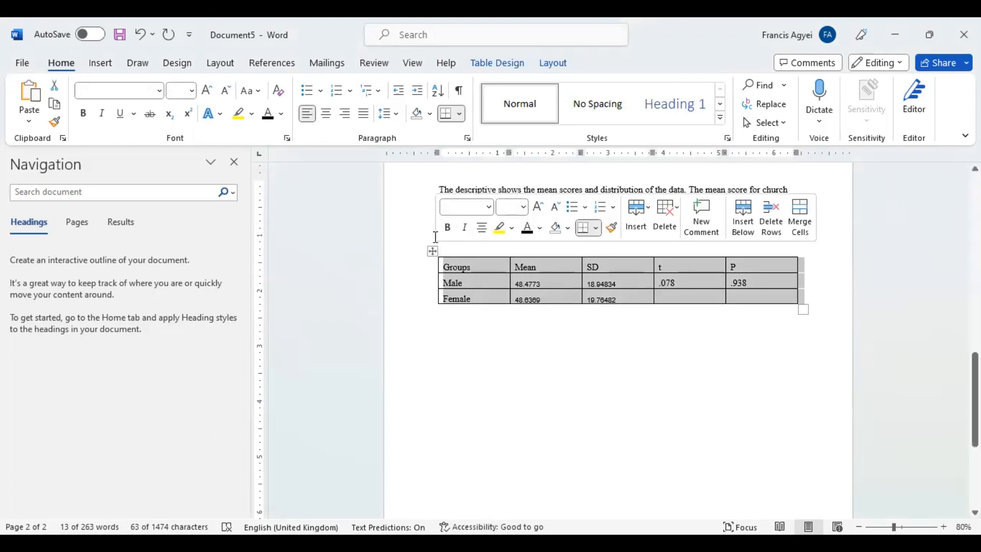
left_click(459, 115)
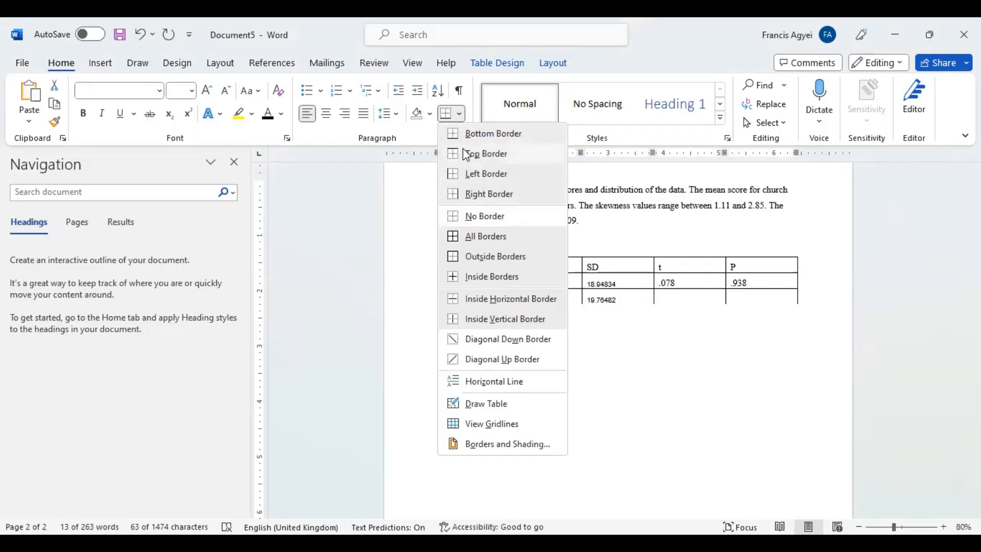
left_click(484, 215)
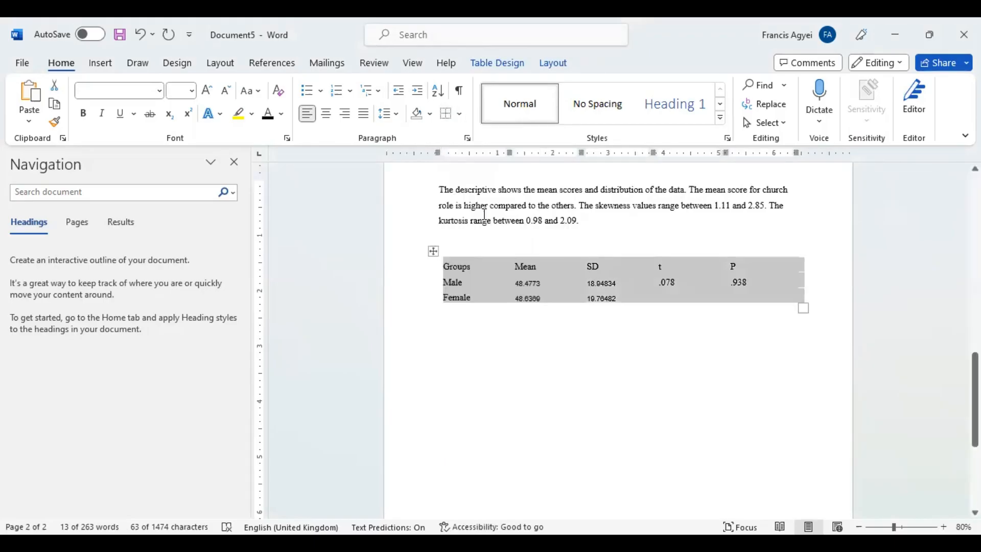
left_click(460, 114)
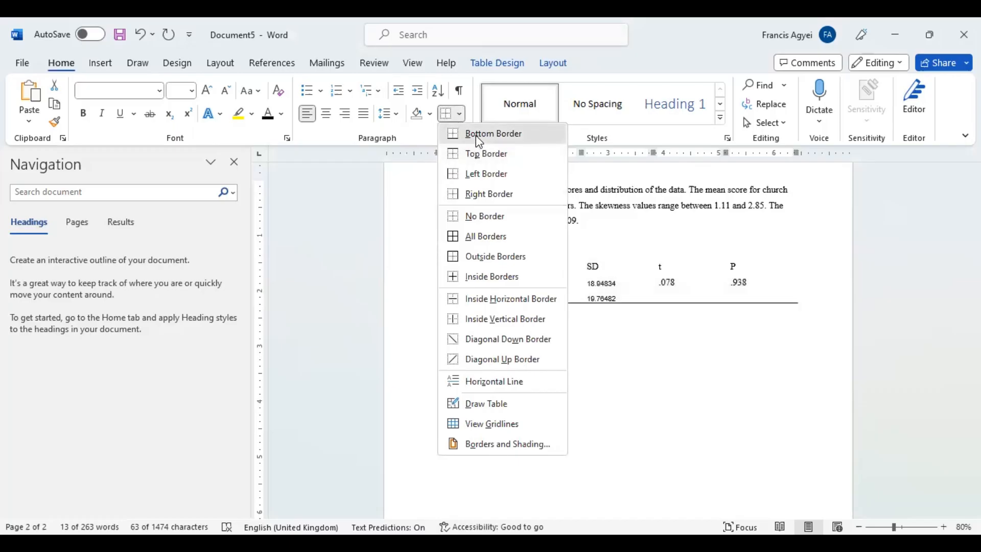
left_click(463, 133)
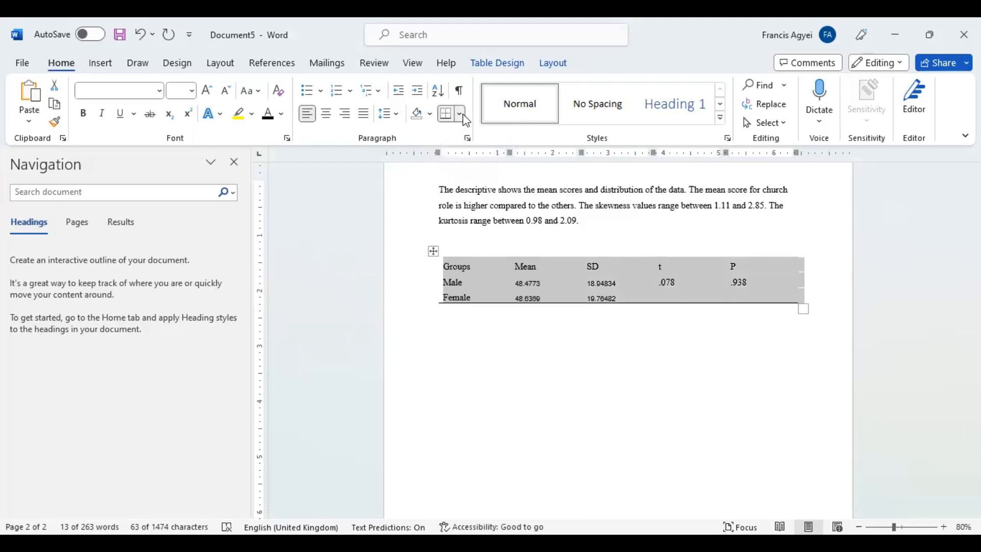
left_click(466, 119)
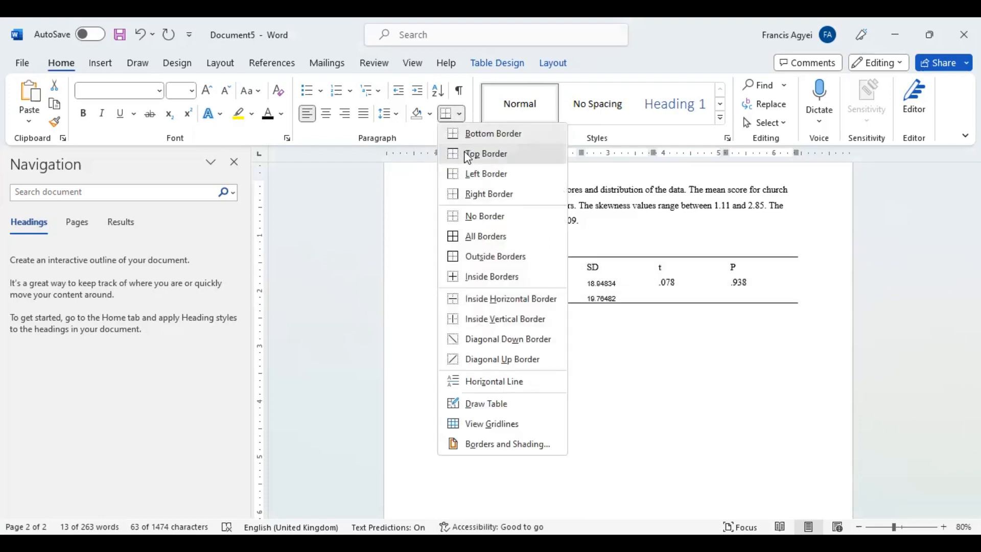
left_click(468, 155)
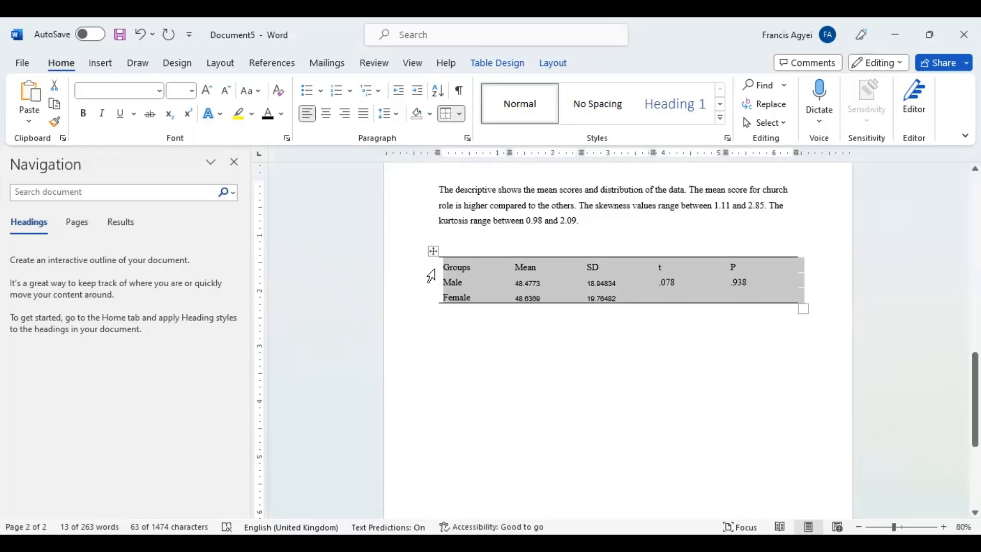
Step: Add a bottom border beneath the results table's header row and make the header text bold
left_click(431, 276)
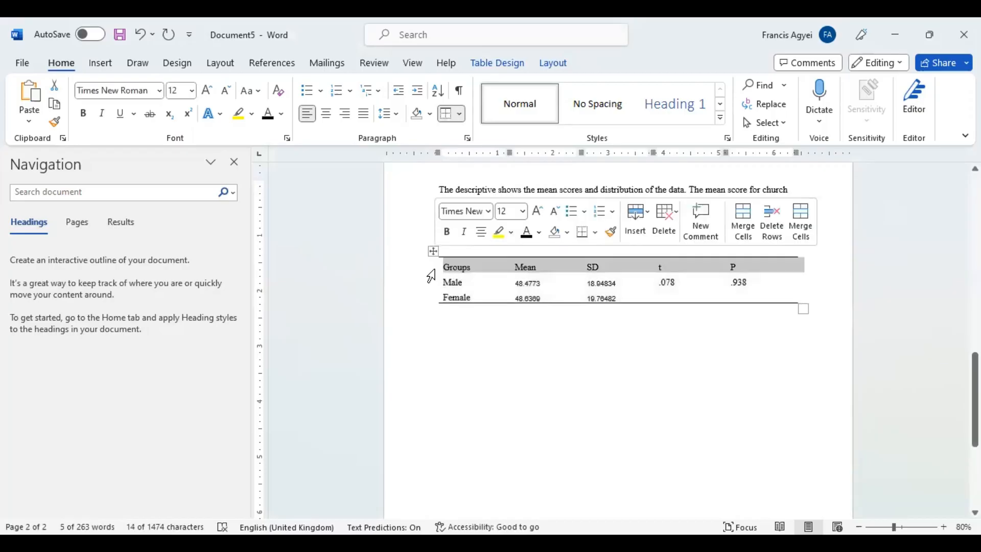
left_click(462, 115)
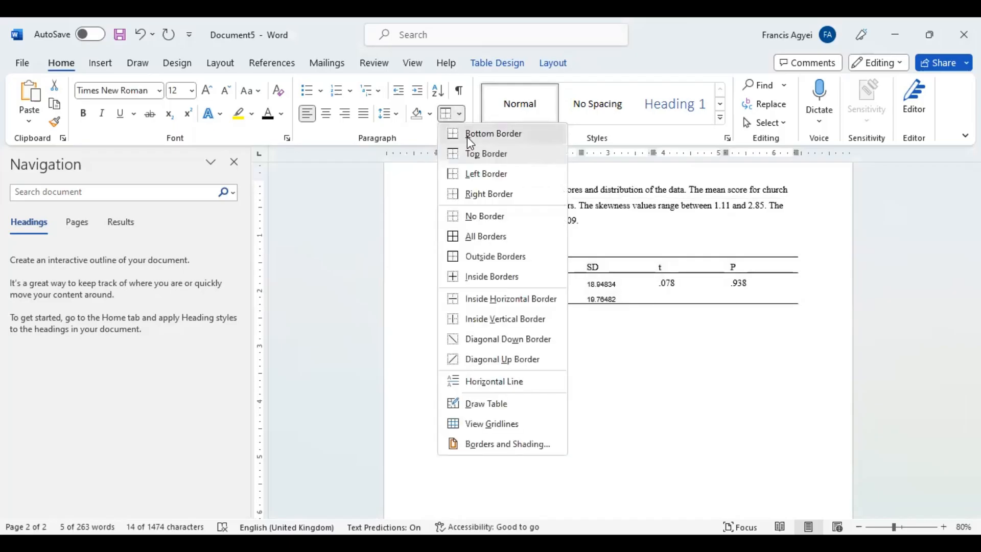
left_click(468, 137)
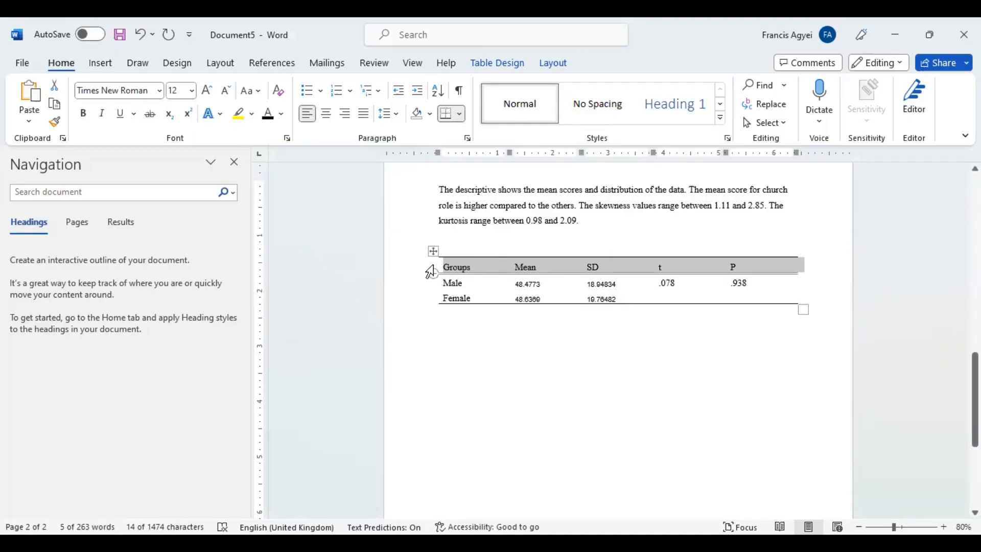
left_click(83, 117)
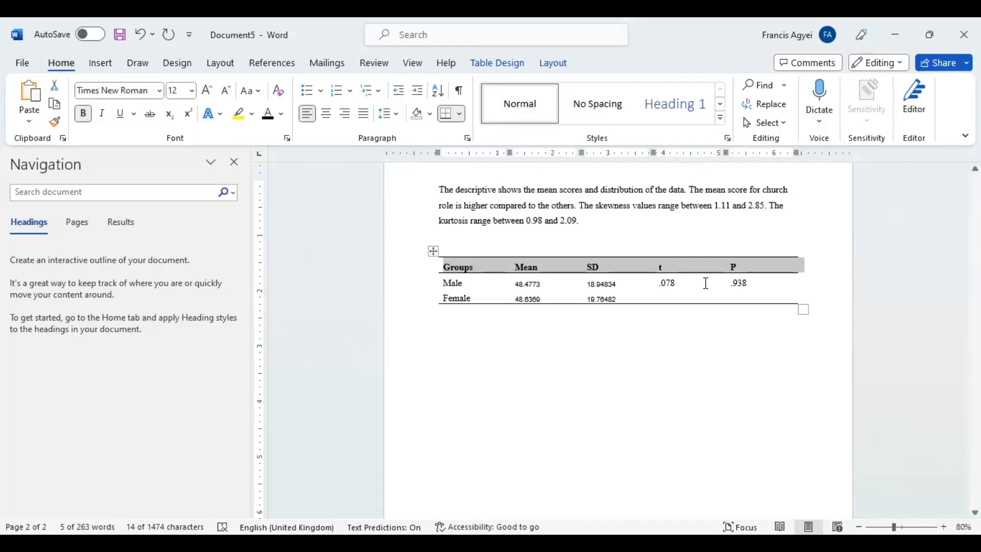
left_click(682, 283)
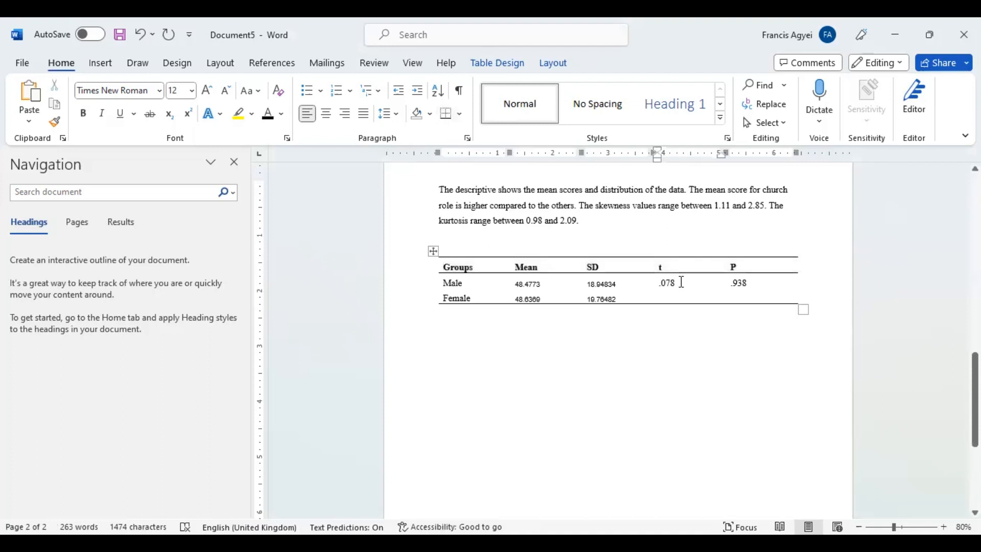
Step: Replace the Male row's values in the results table with 3.56 under t and .013 under P
key("BackSpace")
key("BackSpace")
key("BackSpace")
key("BackSpace")
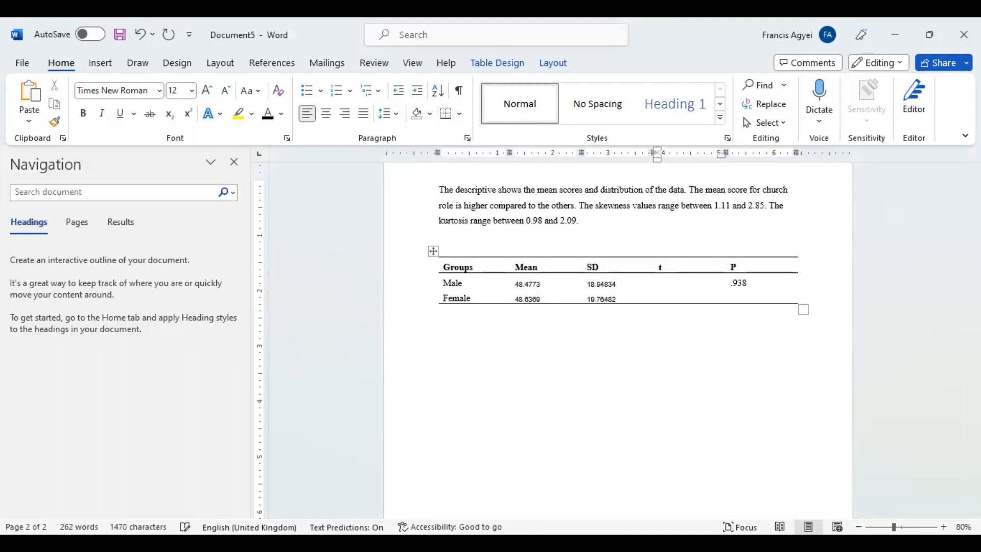
type("3.56")
left_click(753, 284)
key("BackSpace")
key("BackSpace")
key("BackSpace")
key("BackSpace")
type("0.")
key("Left")
key("BackSpace")
type("013")
left_click(760, 325)
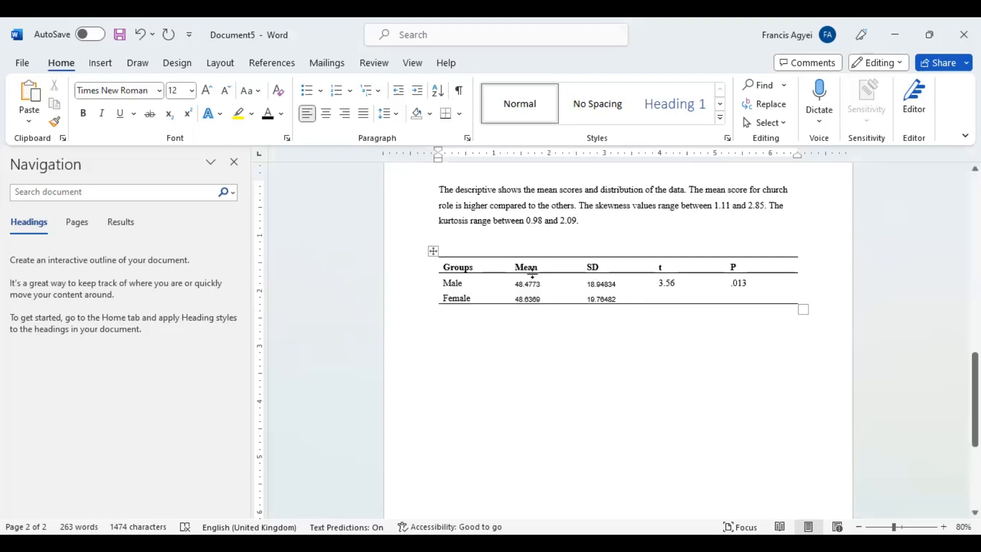
Step: Round the Mean values to two decimals, entering 48.48 for Male and 48.64 for Female
left_click(545, 286)
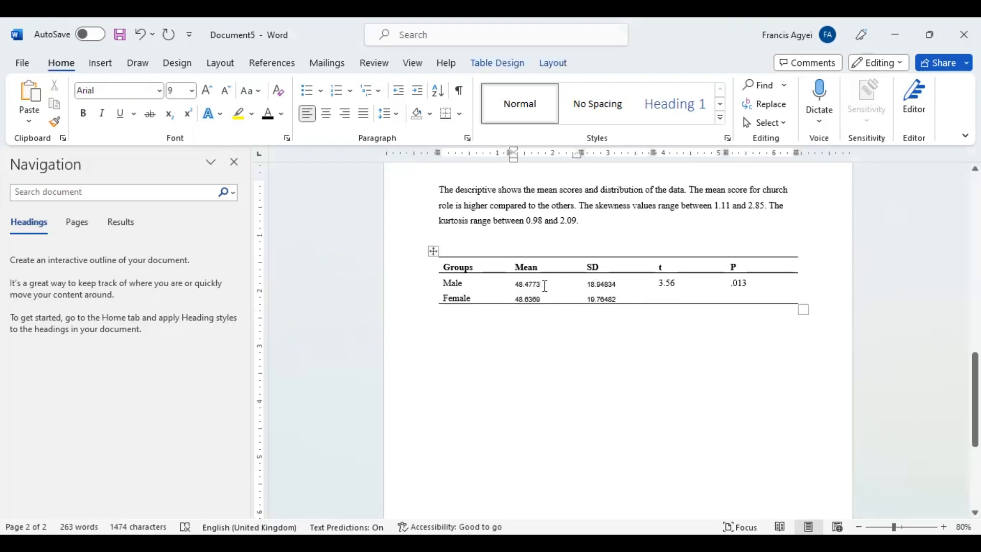
key("BackSpace")
key("BackSpace")
key("BackSpace")
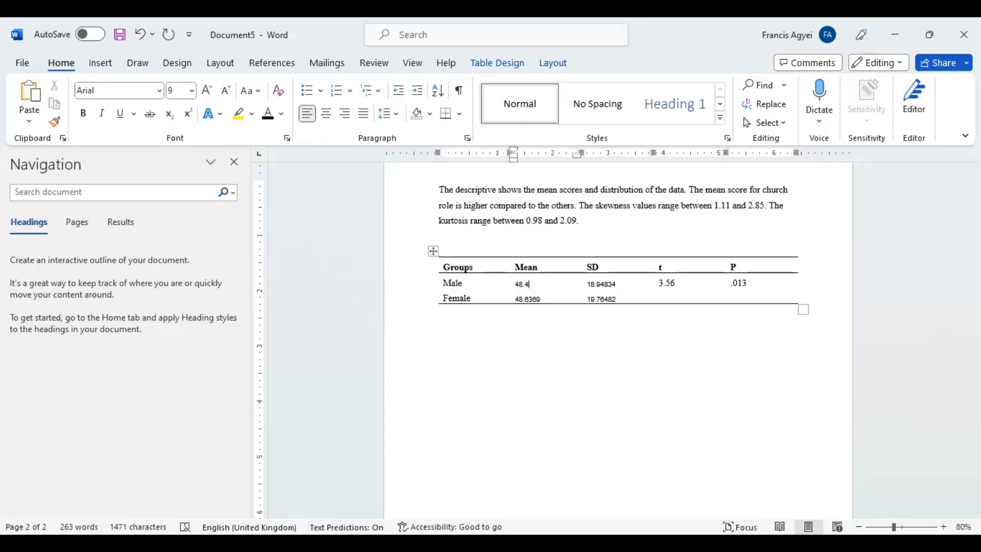
type("8")
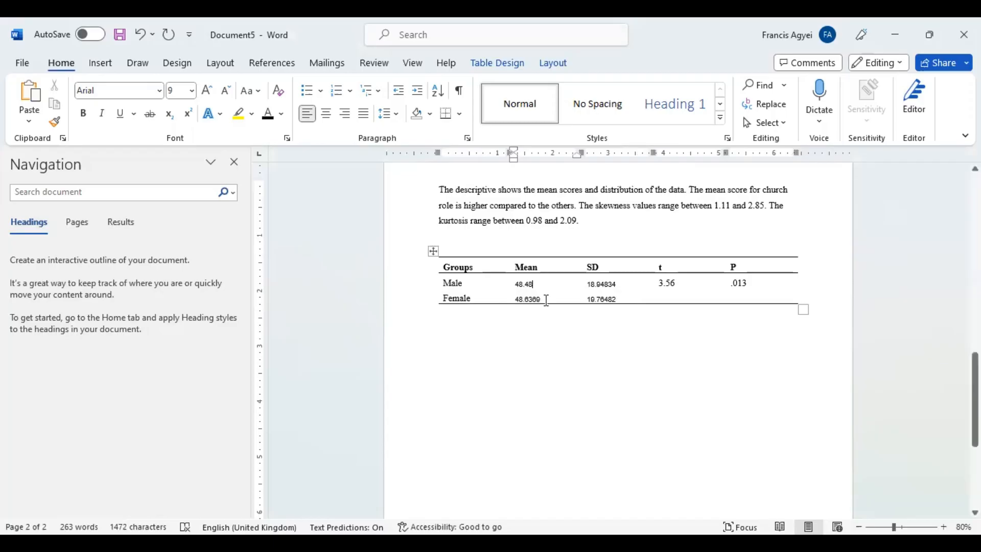
left_click(546, 300)
key("BackSpace")
key("BackSpace")
key("BackSpace")
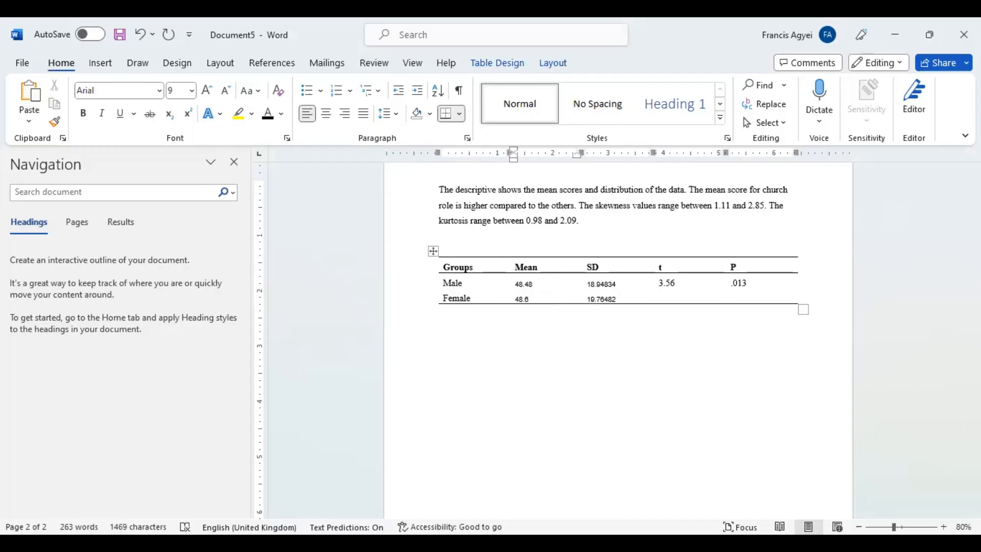
type("4")
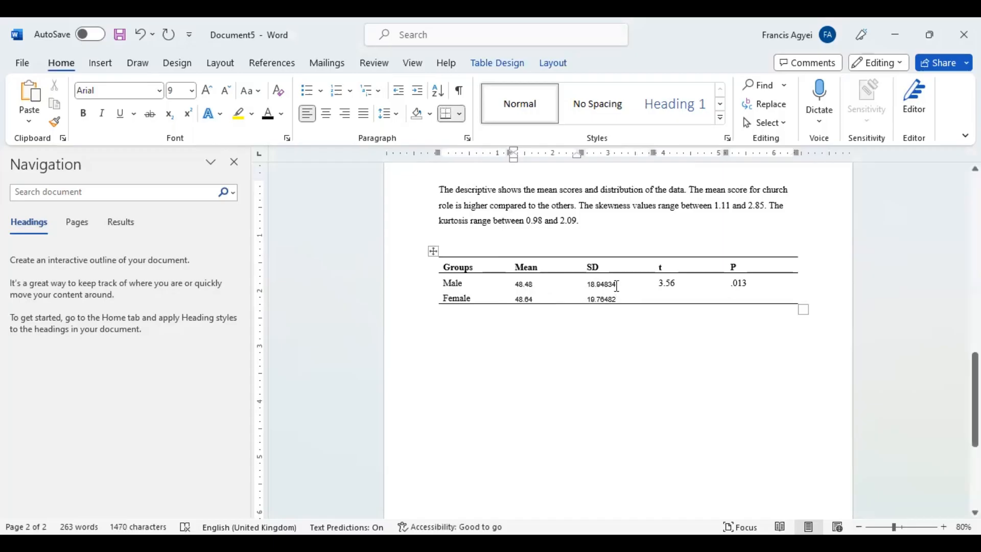
Step: Shorten the SD values to two decimals, entering 18.95 for Male and 19.76 for Female
left_click(617, 286)
key("BackSpace")
key("BackSpace")
key("BackSpace")
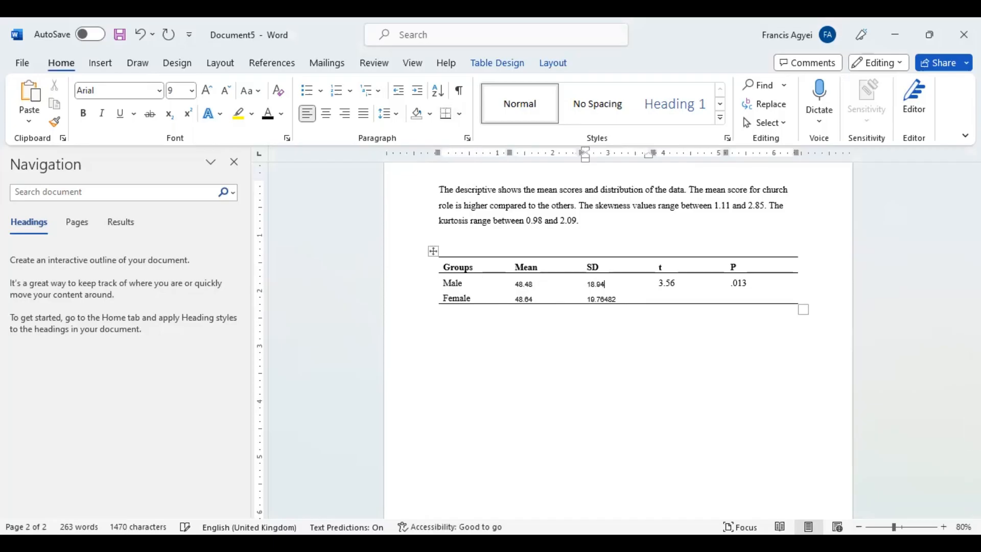
key("BackSpace")
type("5")
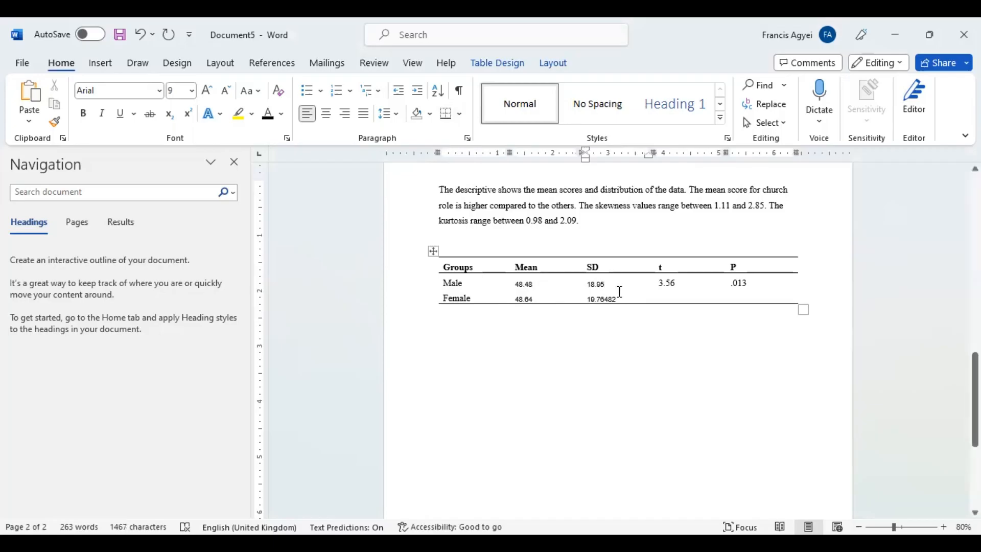
left_click(623, 299)
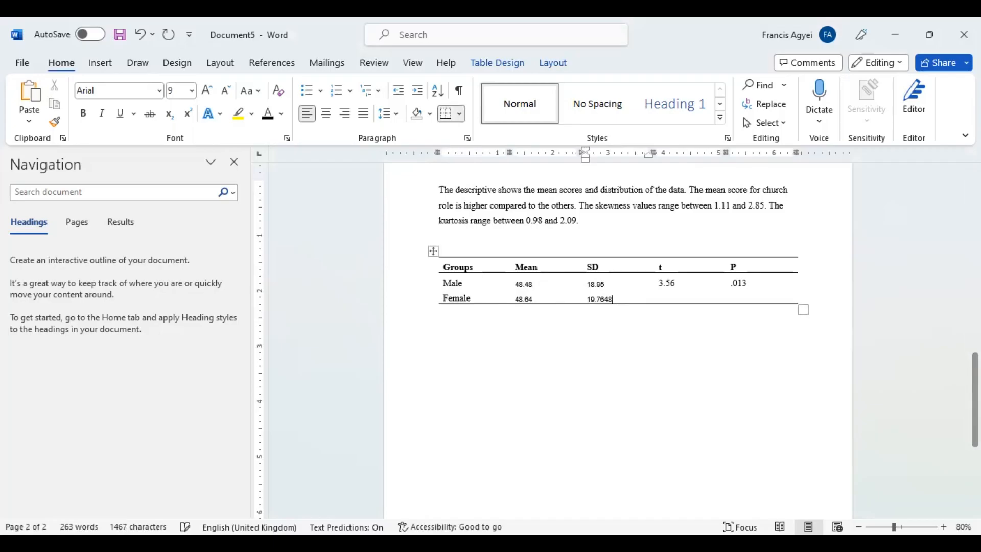
key("BackSpace")
key("BackSpace")
key("BackSpace")
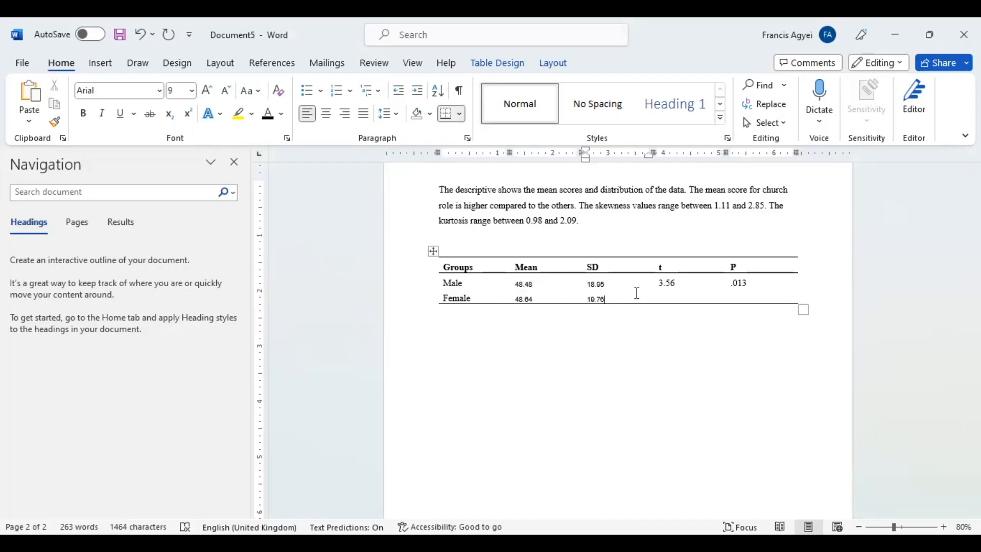
left_click(704, 339)
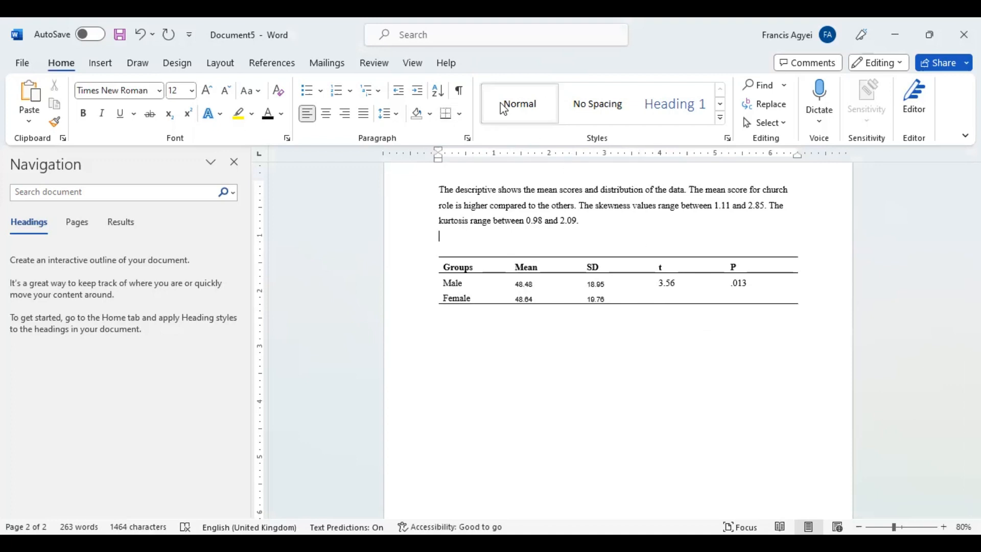
left_click(490, 92)
key("alt+Tab")
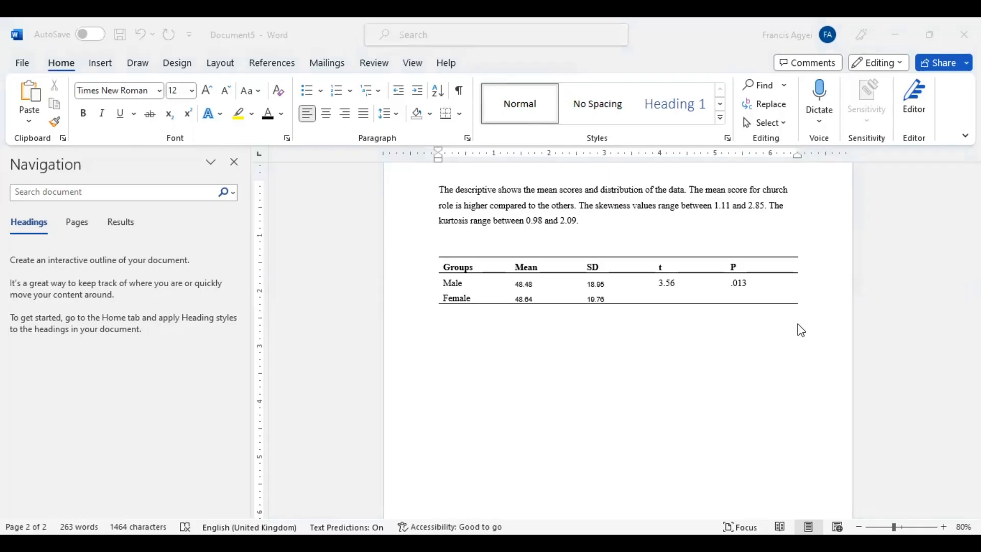
key("alt+Tab")
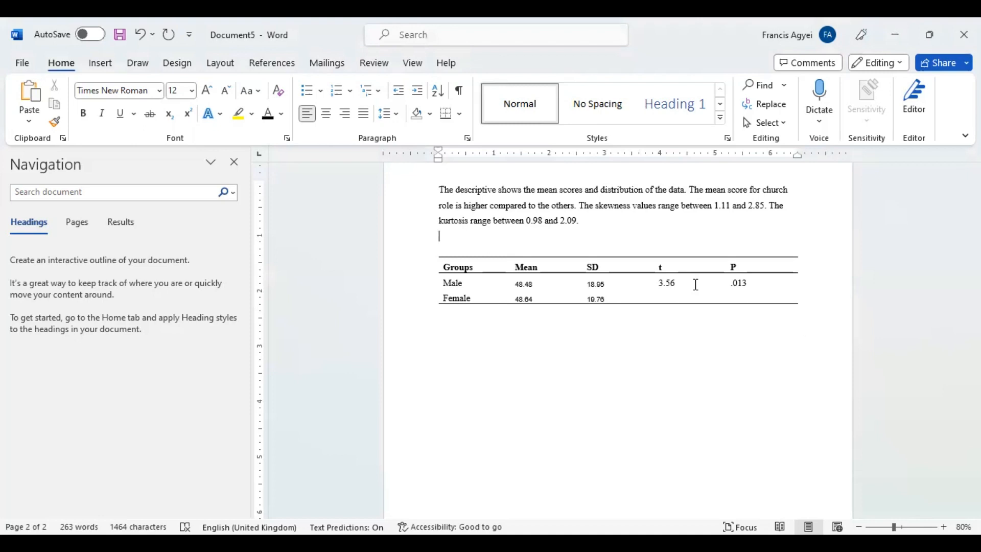
key("alt+Tab")
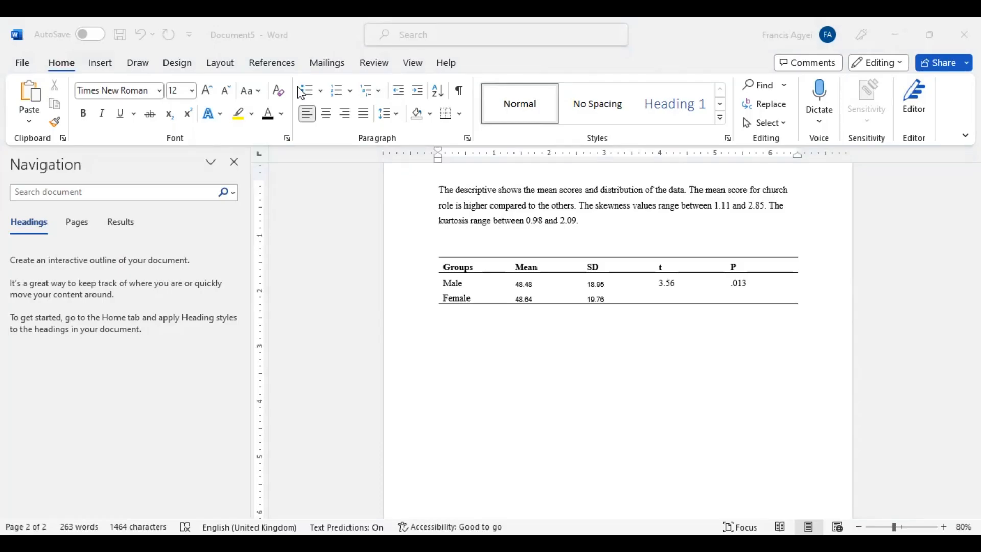
Step: Insert the caption "Table 3: Independent t test results" above the results table, with a blank line between it and the preceding paragraph
left_click(602, 245)
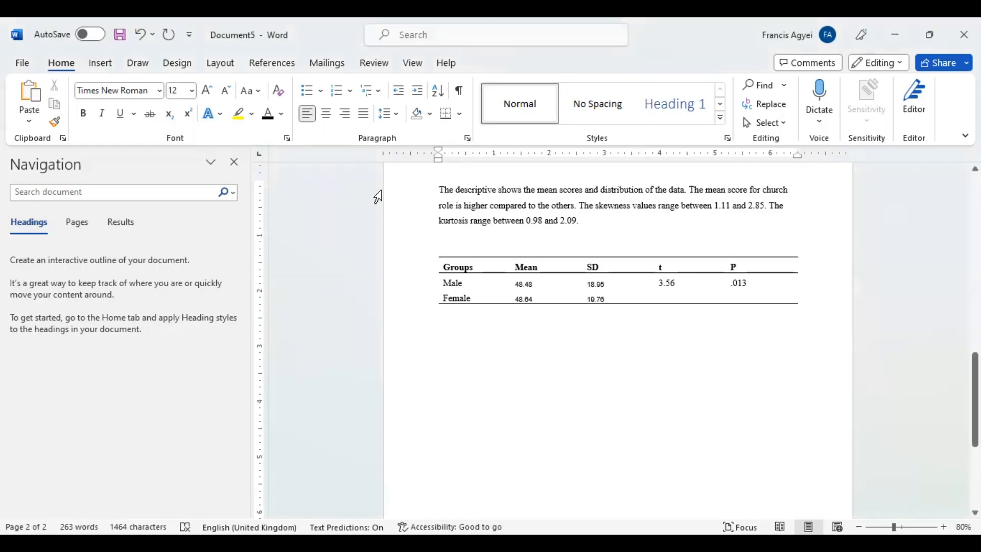
left_click(272, 62)
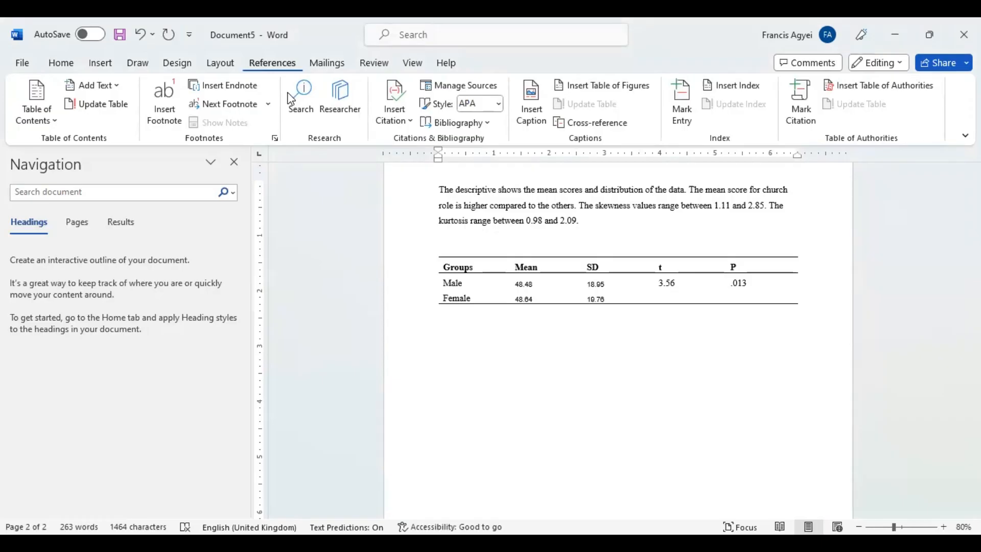
left_click(528, 101)
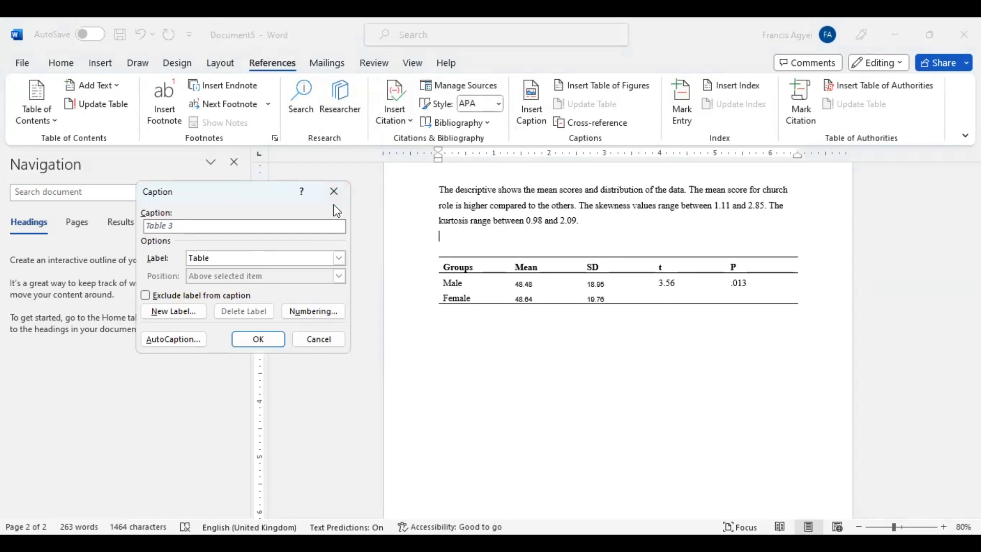
type(":")
type("Independeny")
key("BackSpace")
type("t ttest")
key("BackSpace")
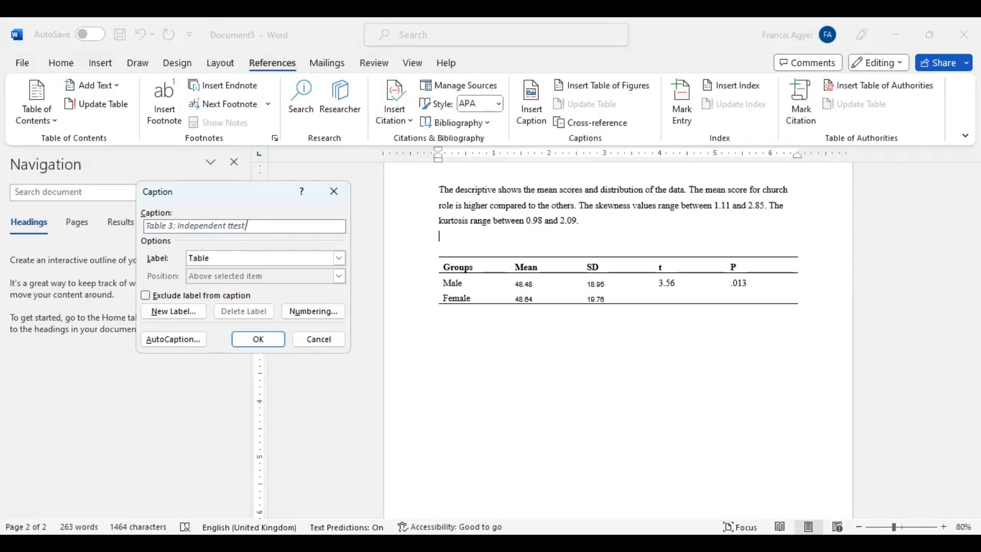
key("Left")
key("Left")
key("Left")
key("Left")
key("Right")
key("Right")
key("Right")
key("Right")
key("Right")
type("results")
left_click(262, 339)
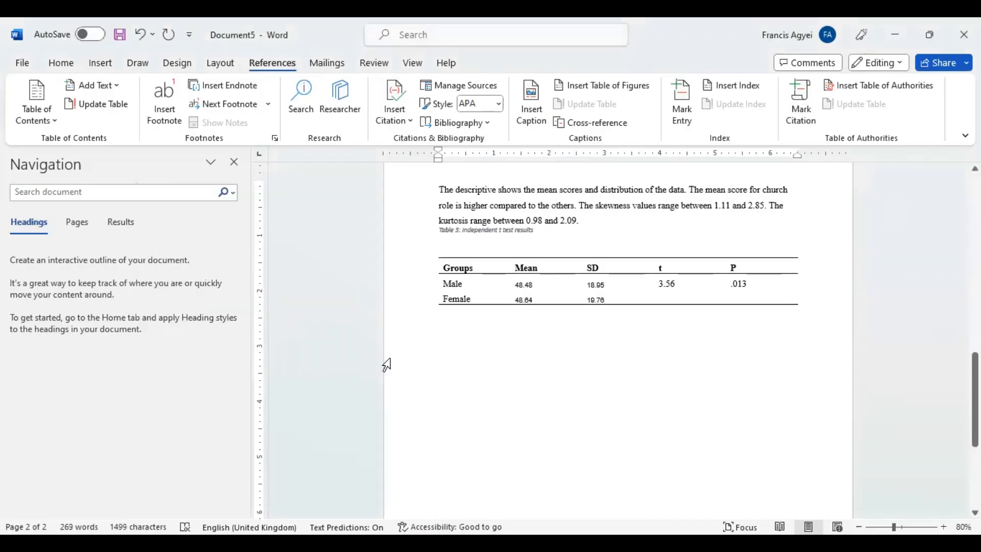
left_click(589, 224)
key("Return")
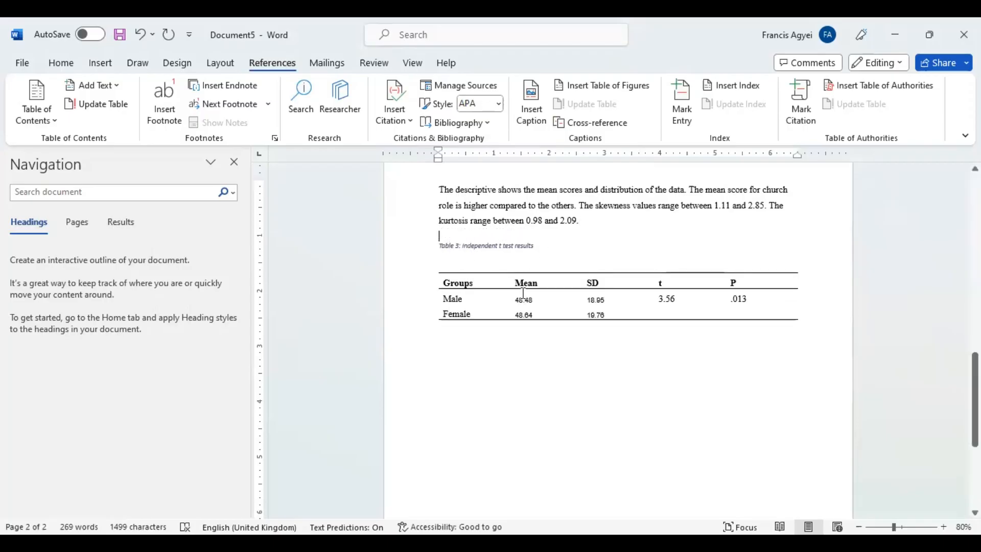
Step: Begin the interpretation beneath the results table with "Significant difference in attitude was observed (t=3.56, p<.001)"
left_click(550, 368)
key("BackSpace")
key("BackSpace")
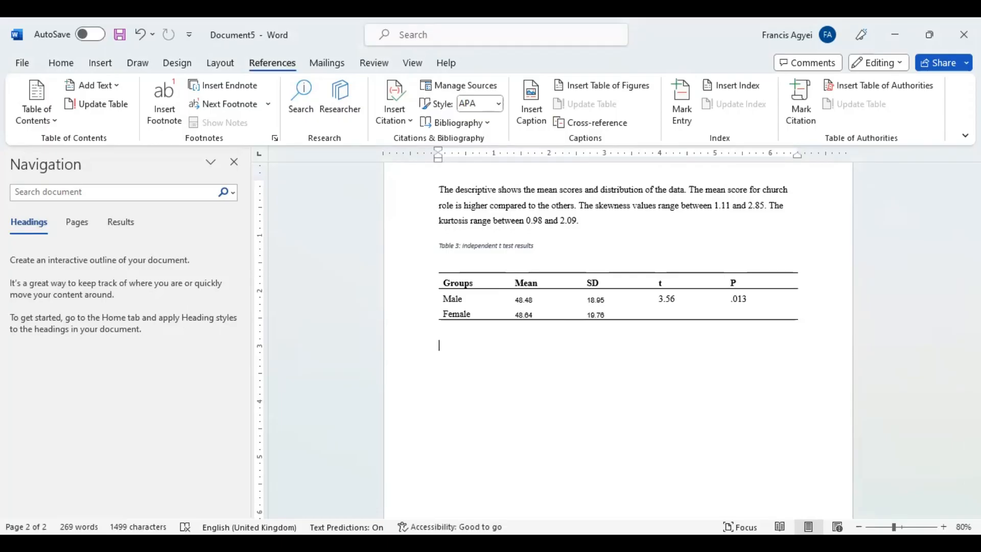
type("Significant di")
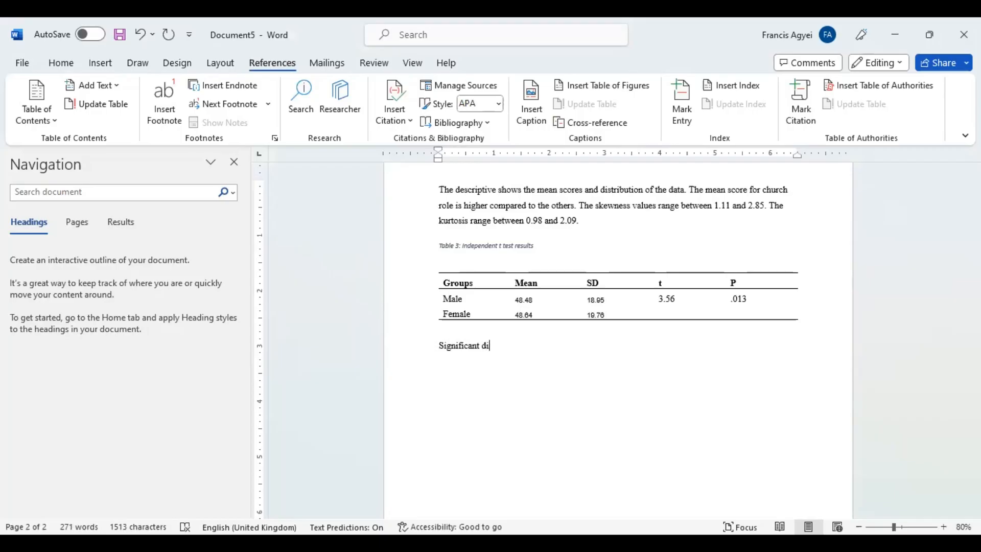
type("fference in attitude was o")
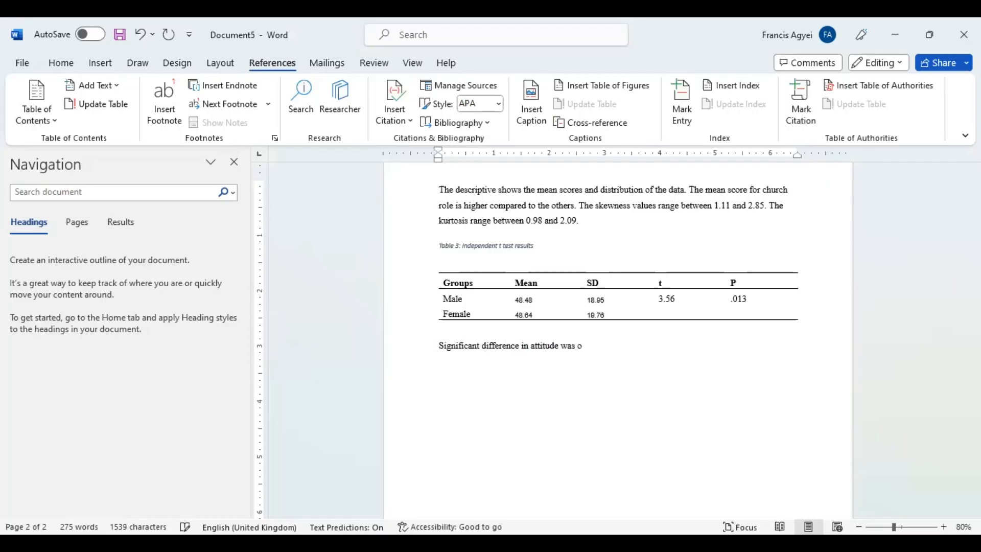
type("dsers")
type("e")
key("BackSpace")
key("BackSpace")
key("BackSpace")
key("BackSpace")
key("BackSpace")
key("BackSpace")
type("bserved")
type("(t=3.56, p")
type("<.00")
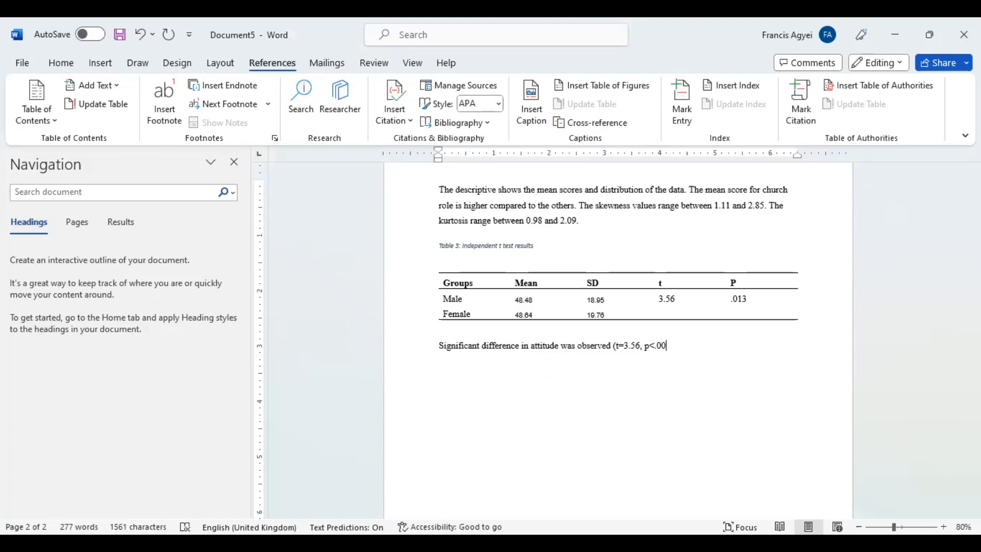
type("1)")
Step: Complete the interpretation sentence with ", with females scoring higher (m=sd) than males (M=, SD=)."
type(", with females scoring ")
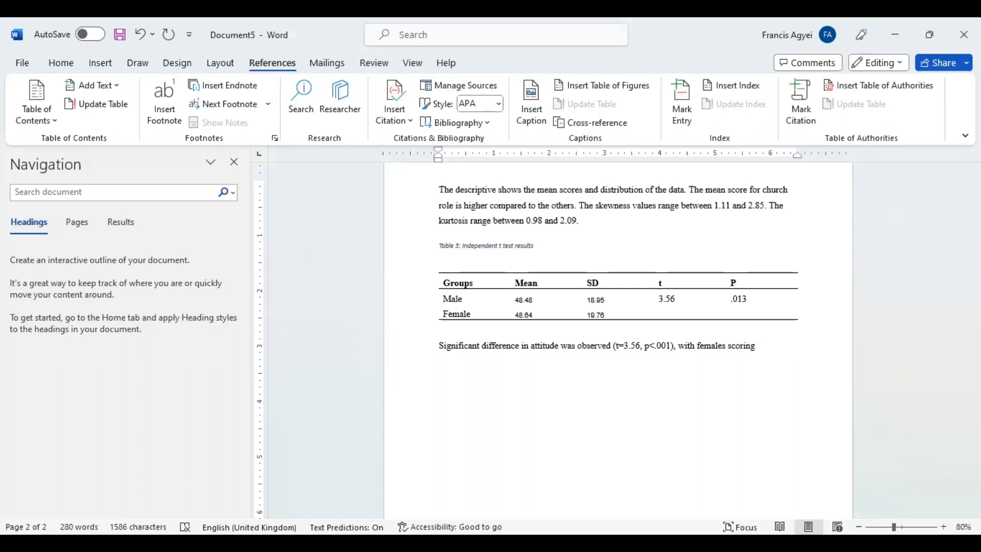
type("hi")
type("gher")
type(" (")
type("m")
type("=")
type("sd")
type(")")
type("than ")
type("males")
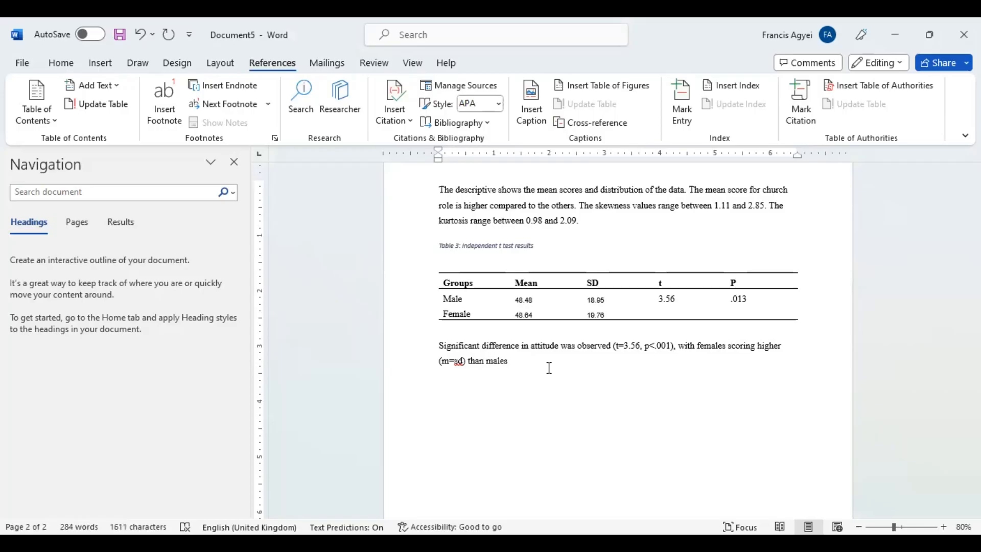
type(" (M =-")
key("BackSpace")
type(", ")
type("SD=")
type("1")
type(".")
Step: Correct the females' parenthesis in the interpretation sentence to read "(m=, SD=)"
right_click(459, 363)
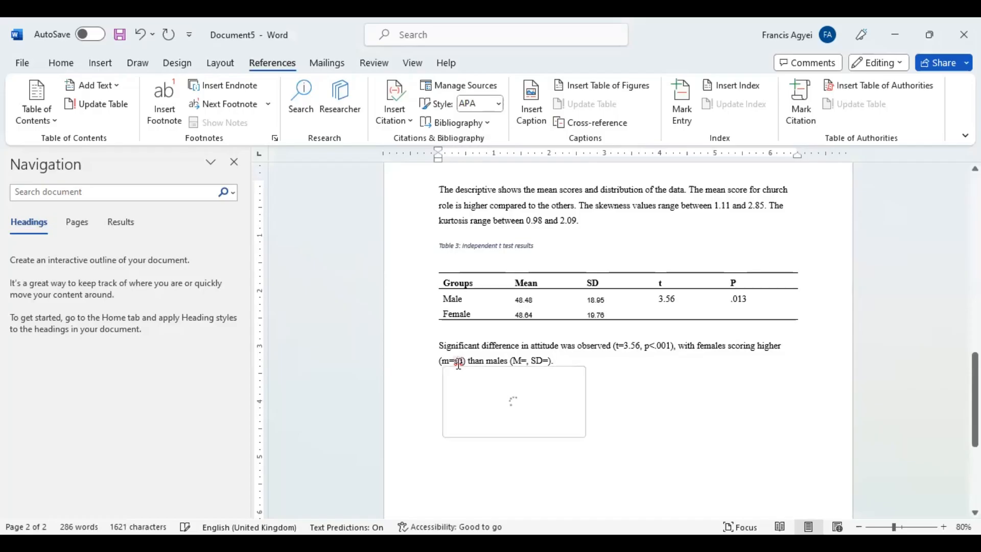
type(",")
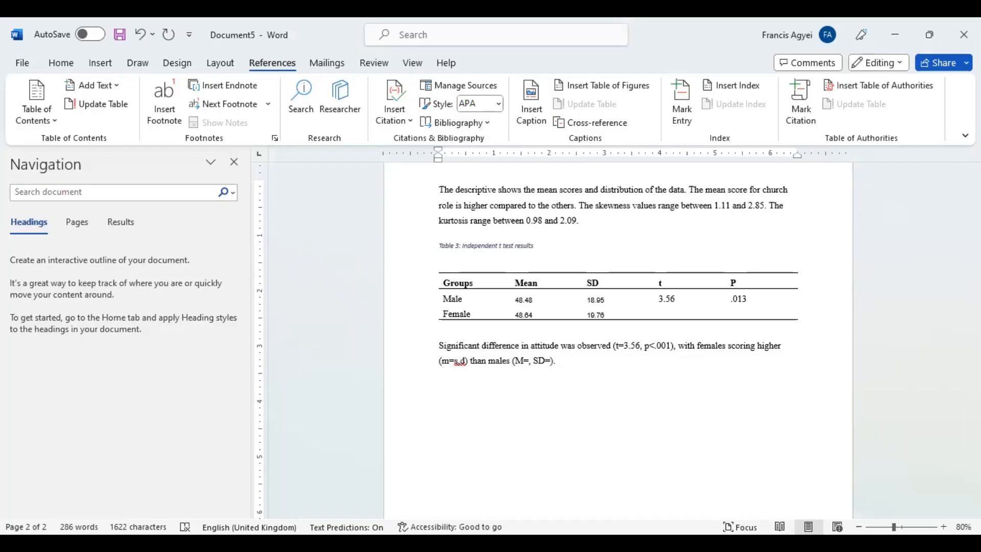
left_click(458, 361)
key("Left")
type(",")
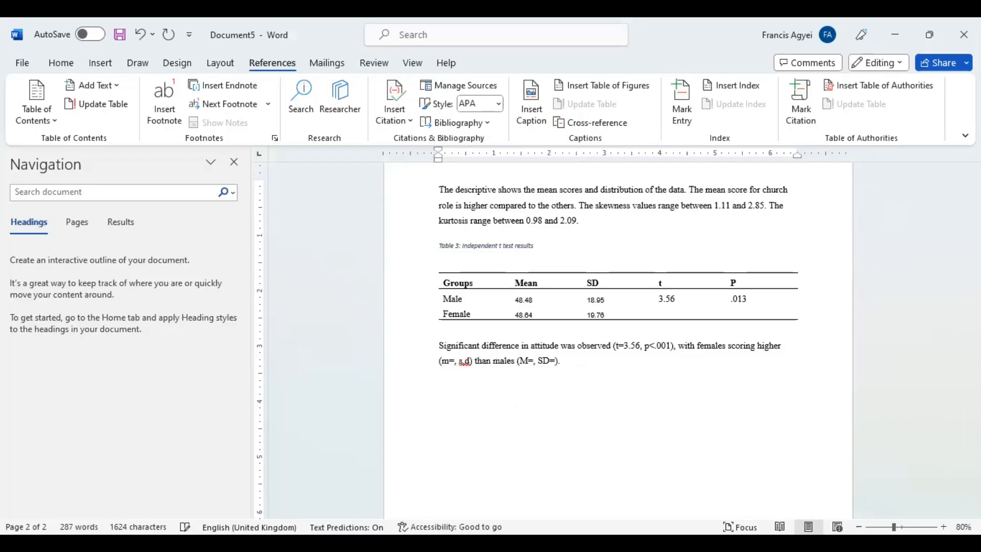
key("Right")
key("BackSpace")
key("BackSpace")
key("BackSpace")
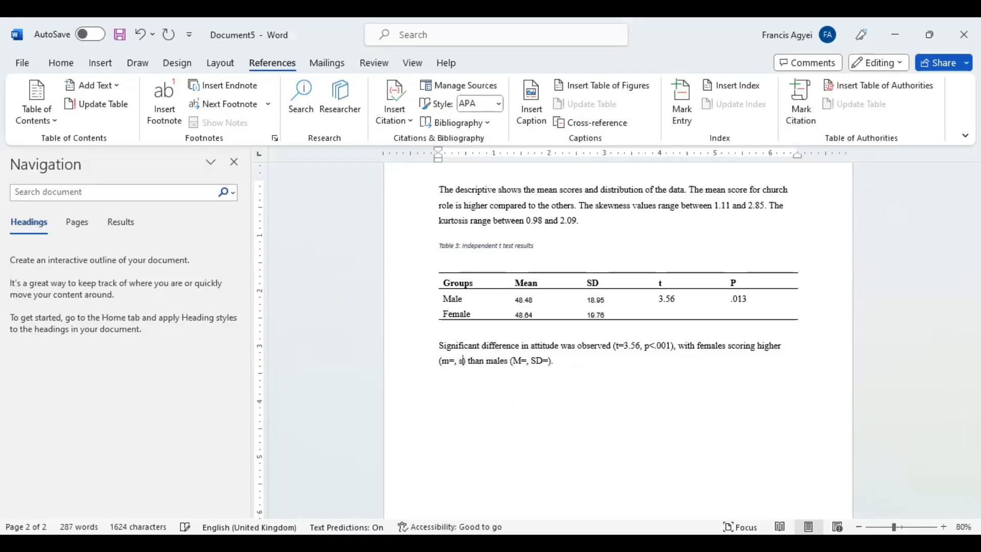
type("SD")
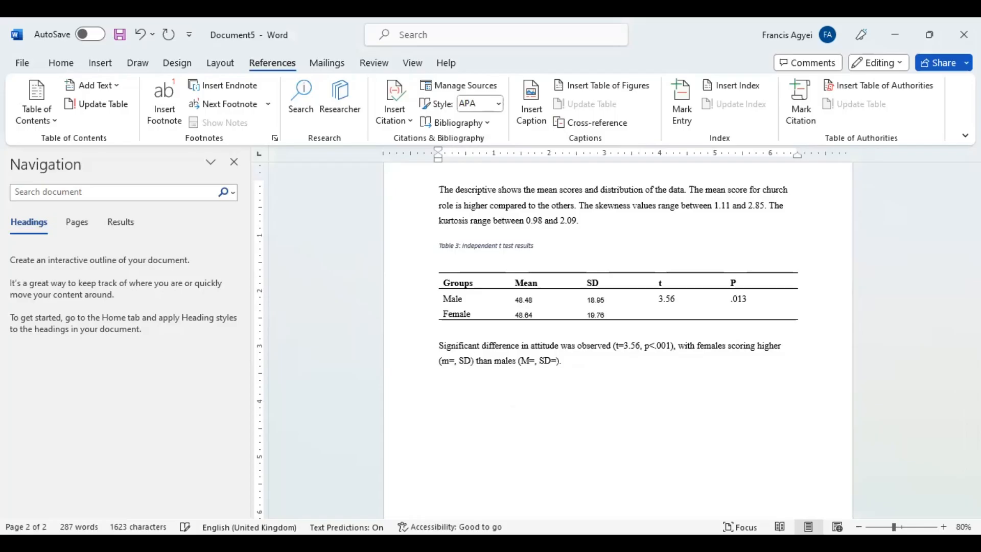
type("=")
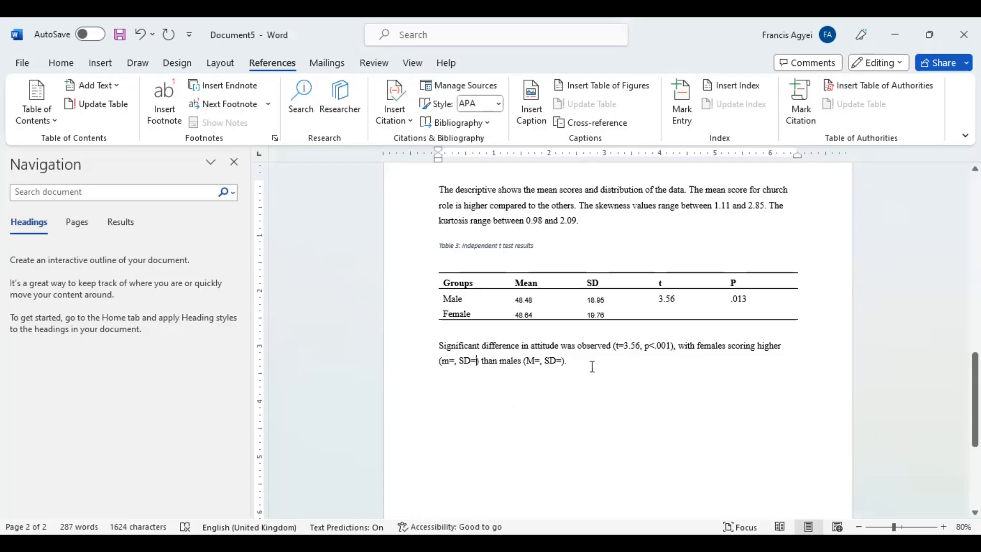
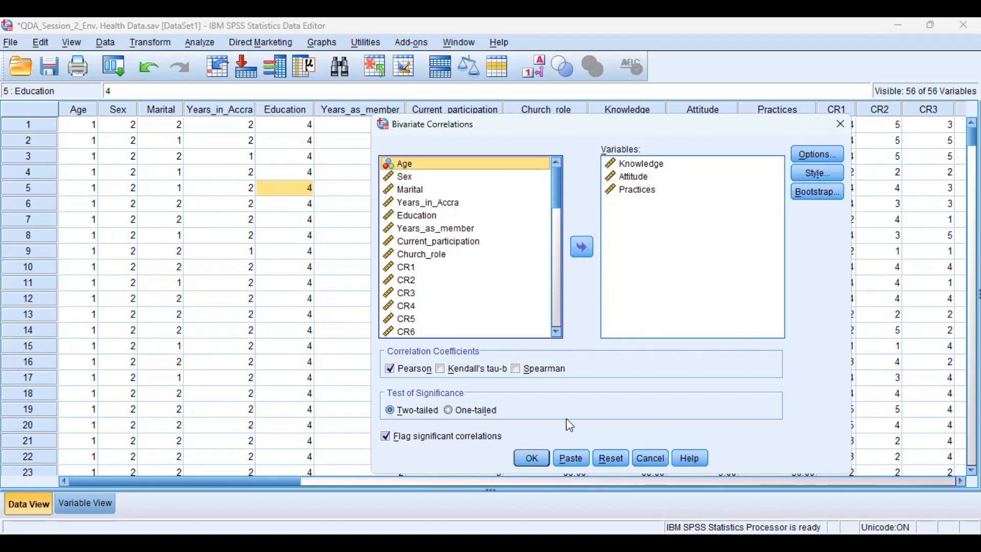
Step: In SPSS, run a two-tailed Pearson bivariate correlation of Knowledge, Attitude and Practices with significant correlations flagged
left_click(533, 460)
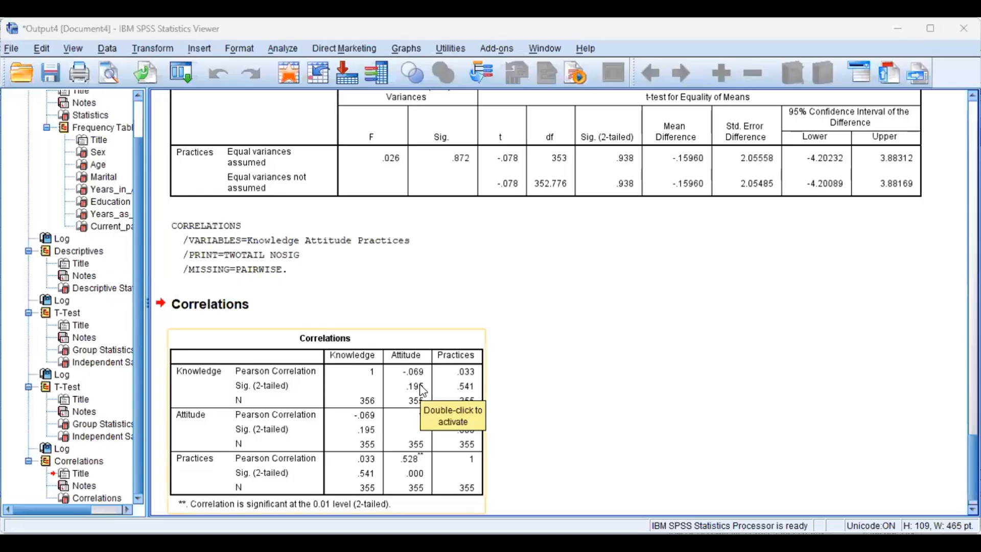
Step: Copy the SPSS Correlations table and paste it into the Word document beneath the t-test interpretation
left_click(423, 391)
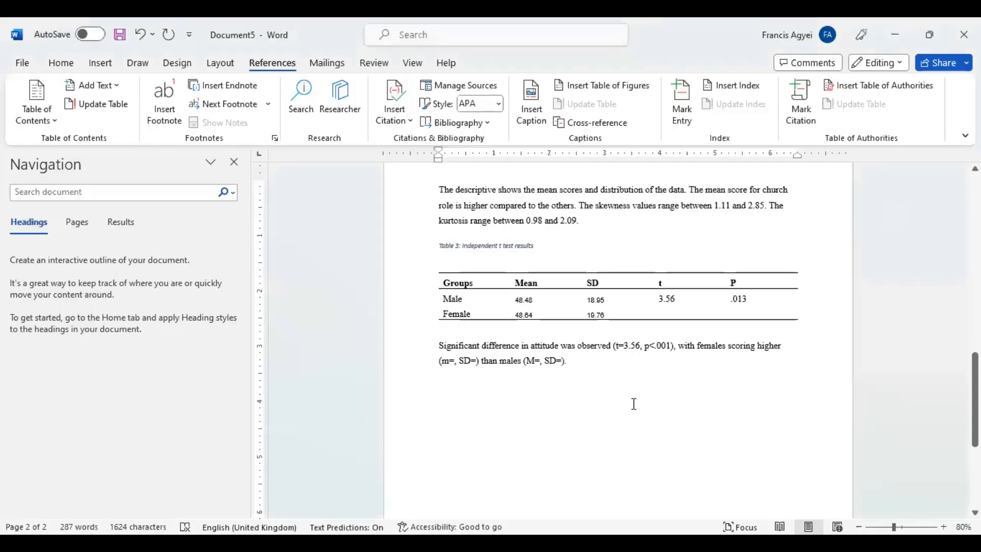
key("Return")
key("Return")
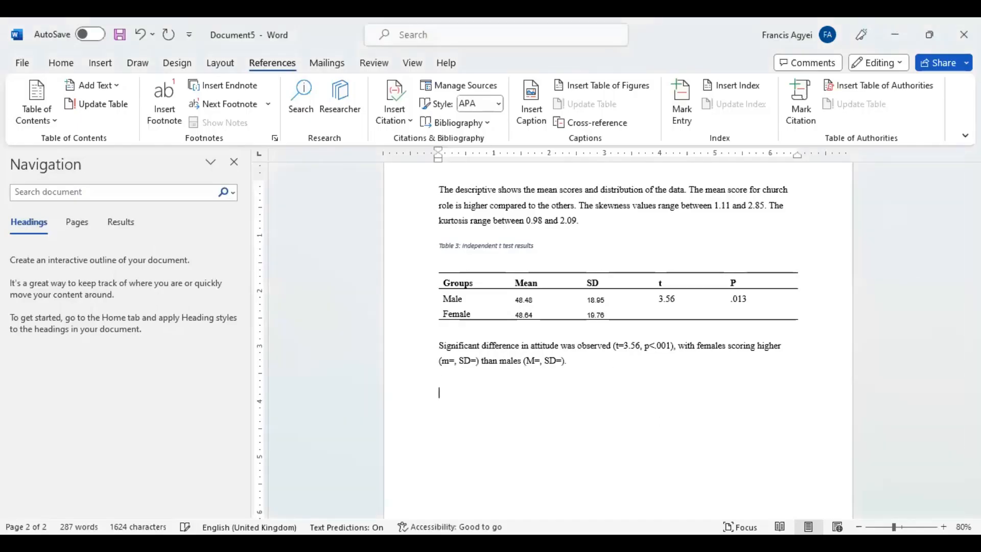
key("ctrl+v")
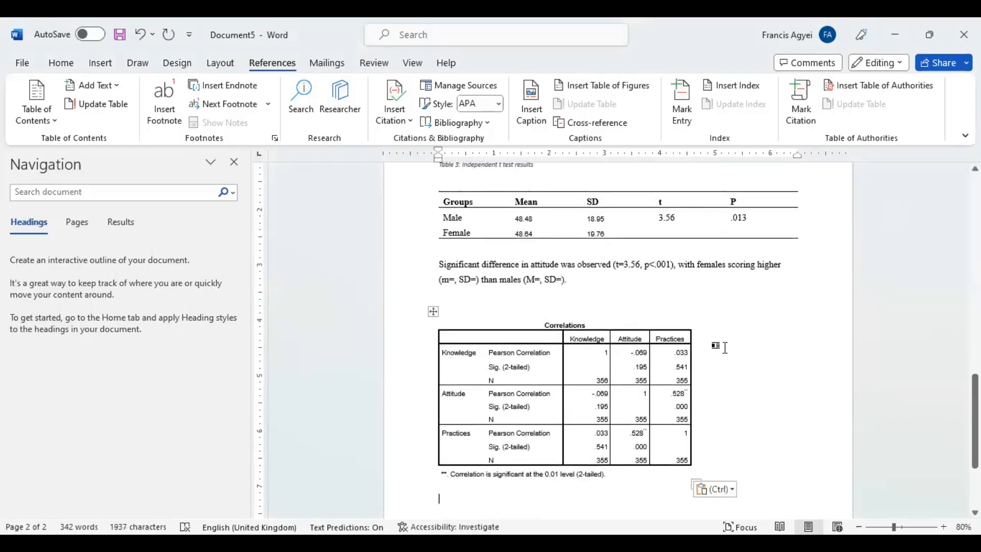
Step: Insert a table of four columns and five rows above the pasted Correlations table
left_click(616, 307)
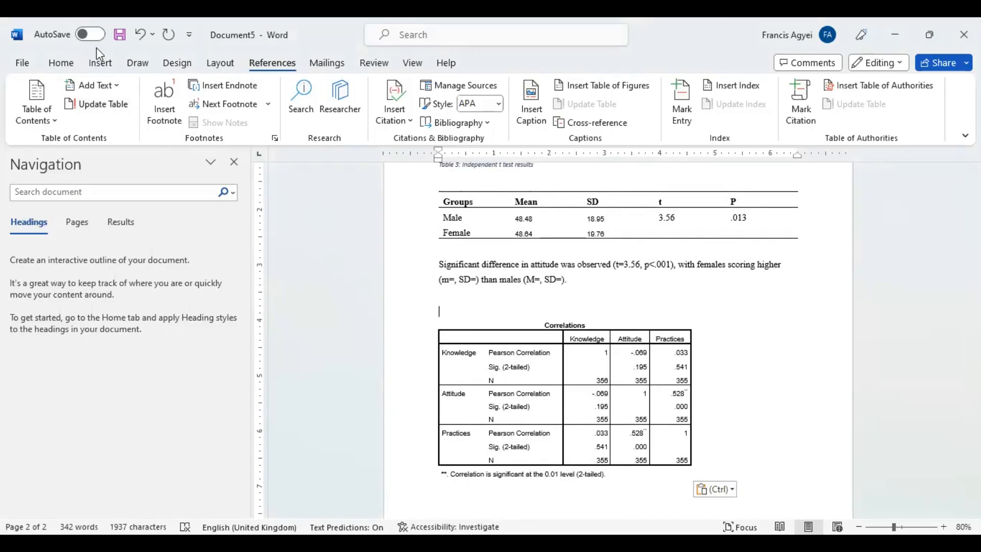
left_click(104, 65)
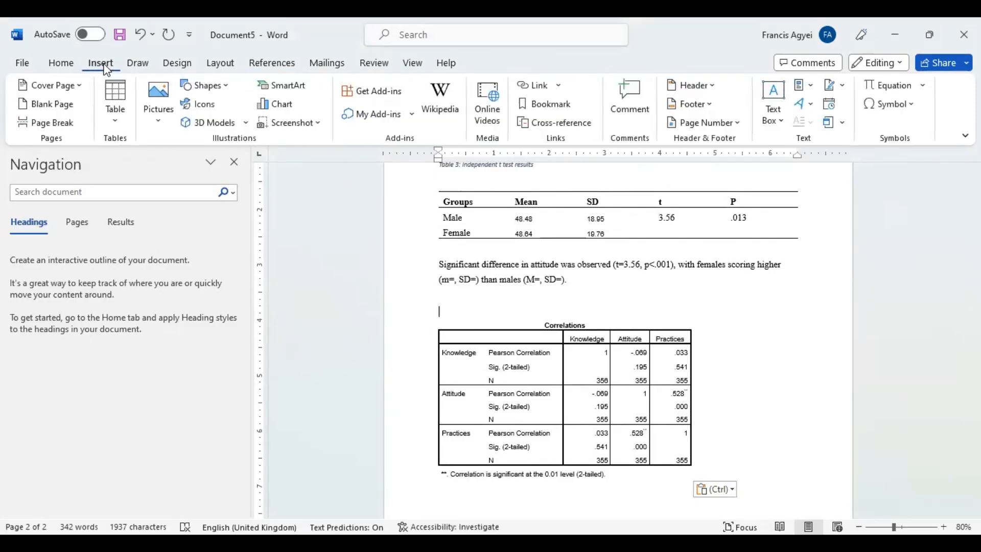
left_click(114, 124)
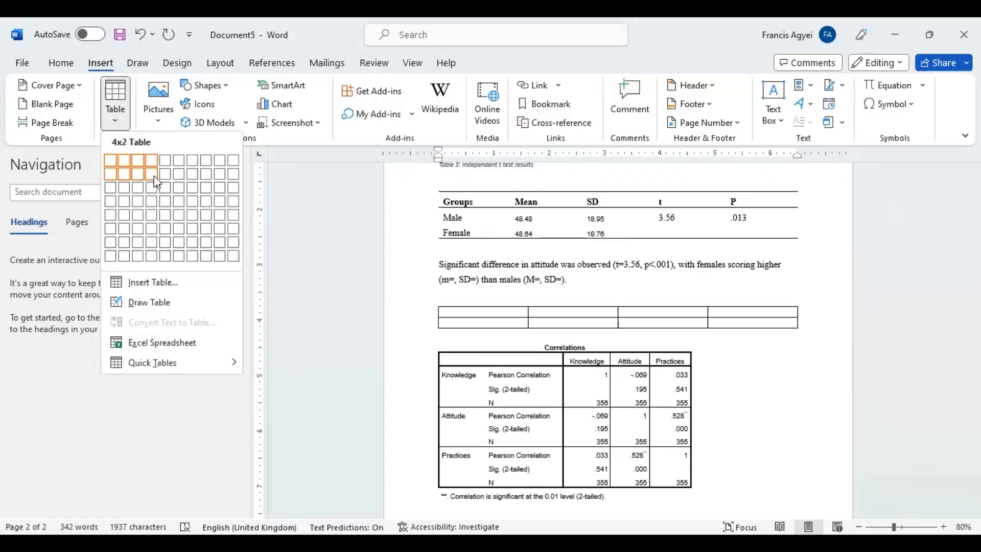
left_click(151, 210)
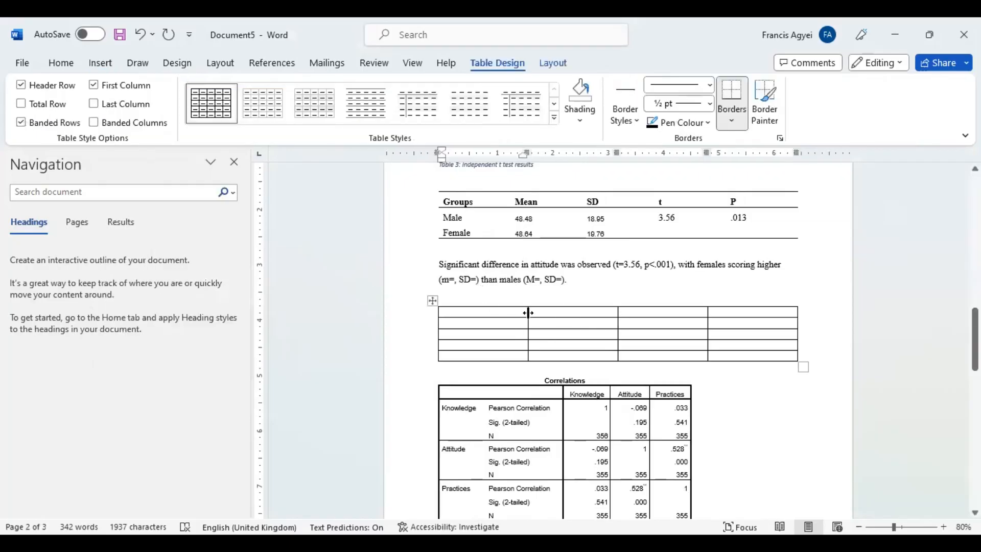
Step: Fill the new table's header row with Knowledge, Attitude and Practices, leaving the first cell empty
left_click(569, 311)
type("Kno")
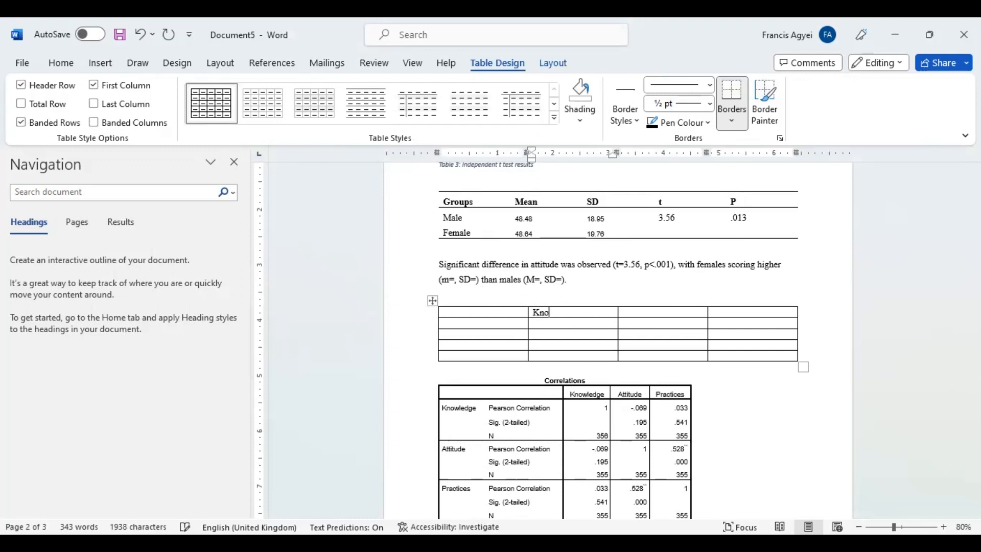
type("wledge")
key("Tab")
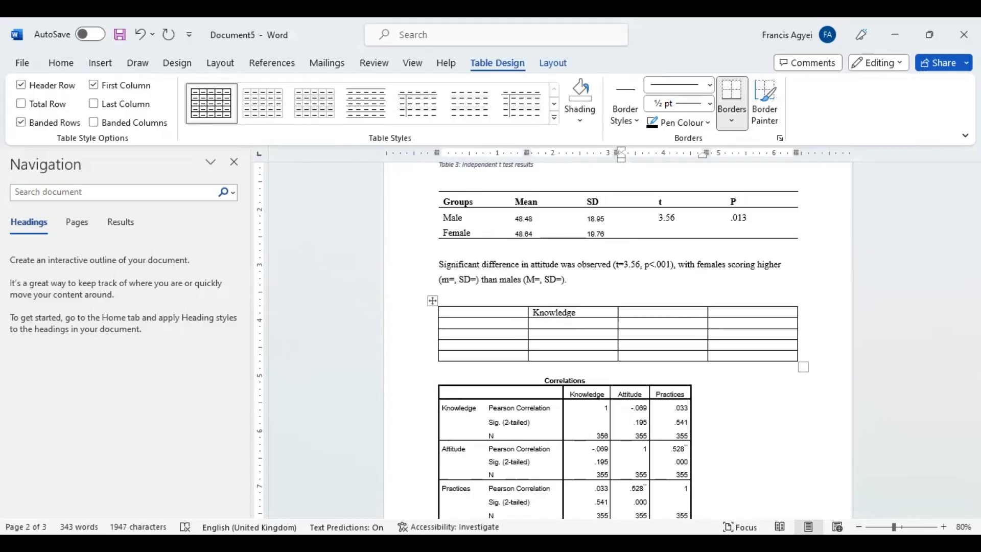
type("Attitude")
key("Tab")
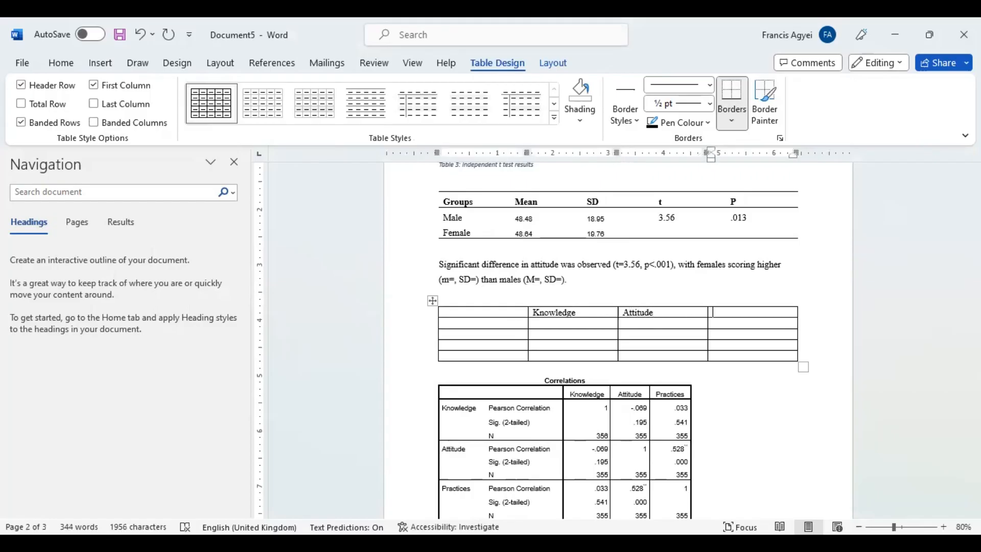
type("Practices")
Step: Label the rows in the new table's first column Knowledge, Attitude and Practices
left_click(489, 322)
type("K")
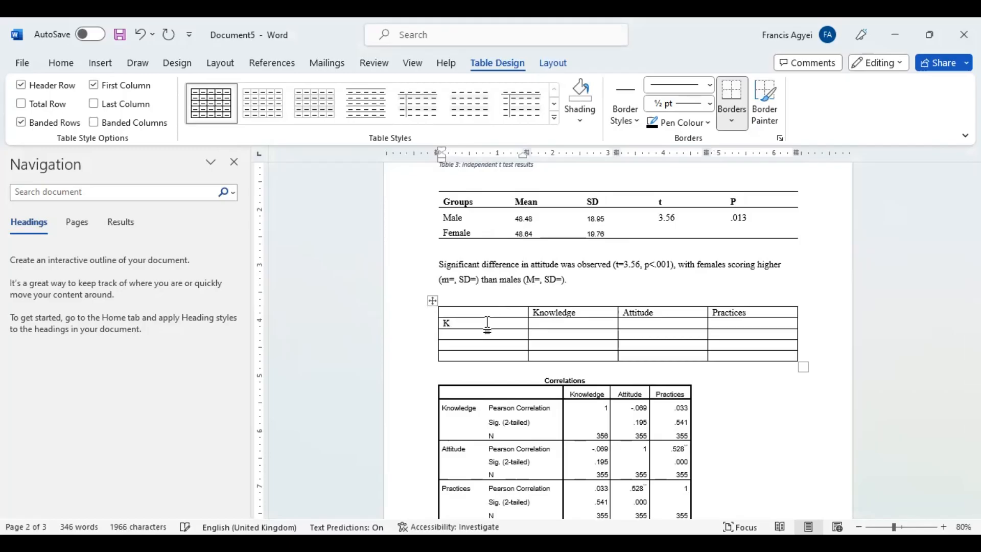
type("nowledge")
left_click(510, 336)
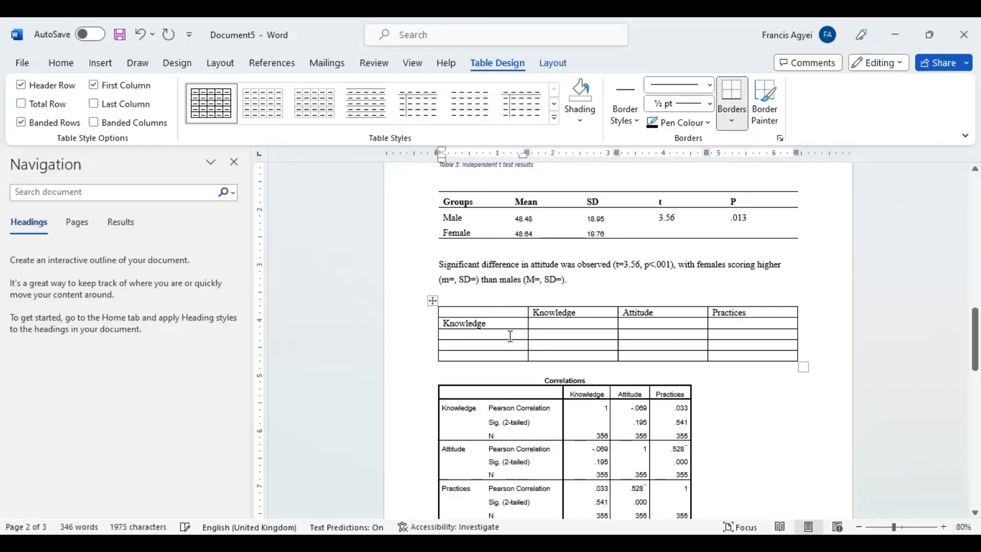
type("A")
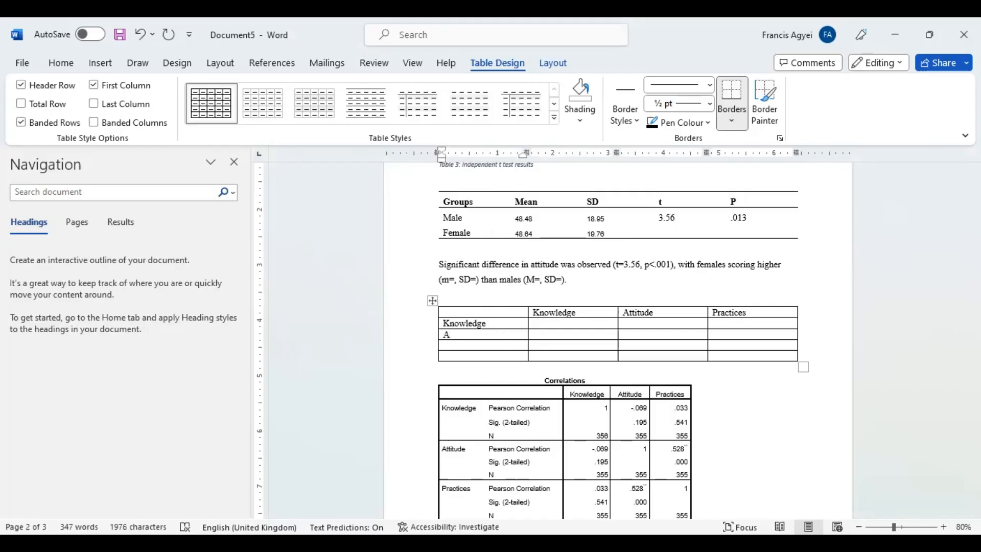
type("ttitude")
left_click(495, 347)
type("Practiuc")
key("BackSpace")
key("BackSpace")
type("ces")
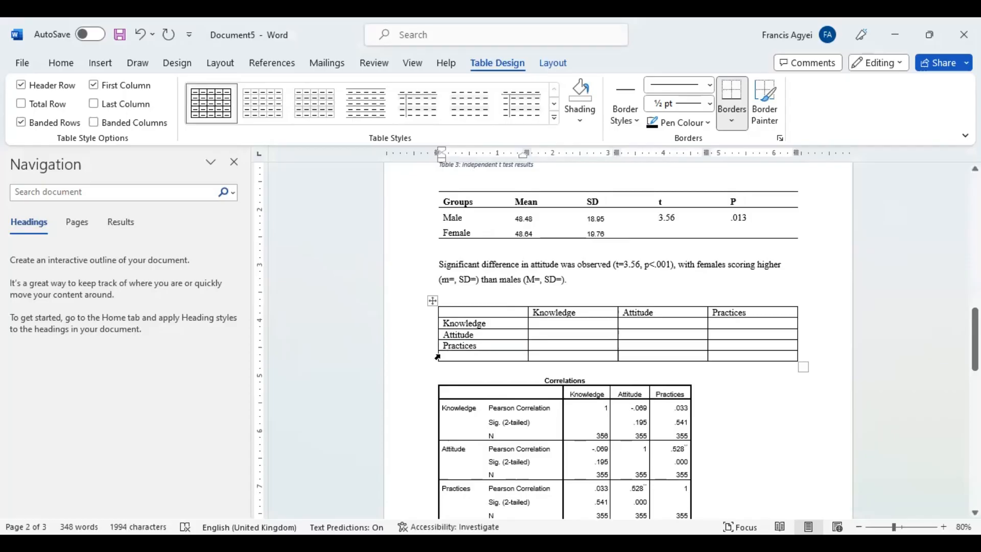
left_click(437, 357)
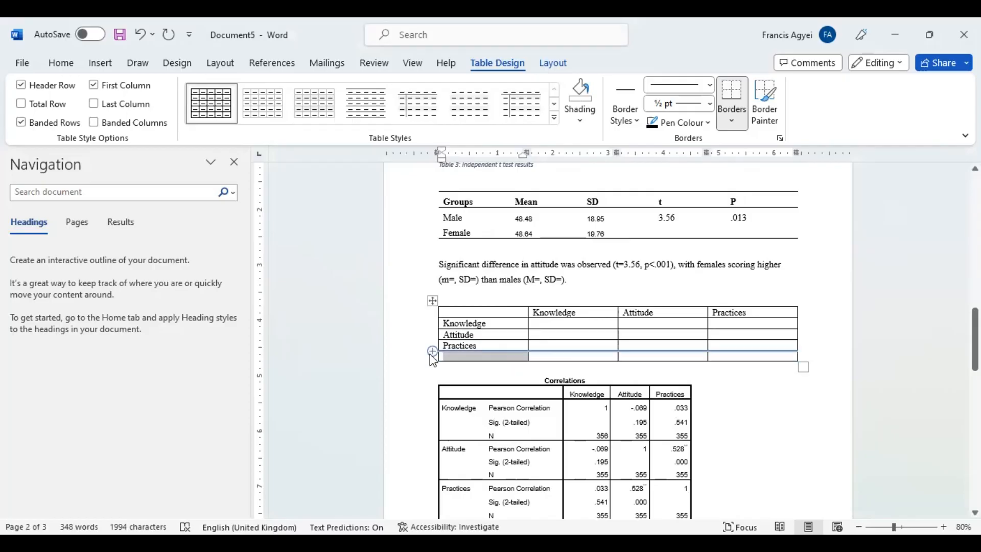
left_click(422, 359)
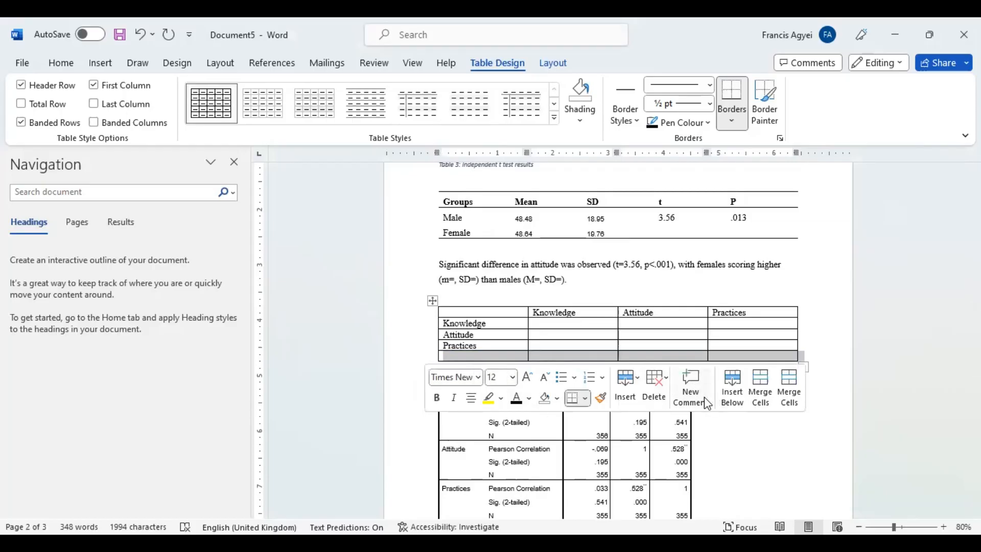
left_click(653, 393)
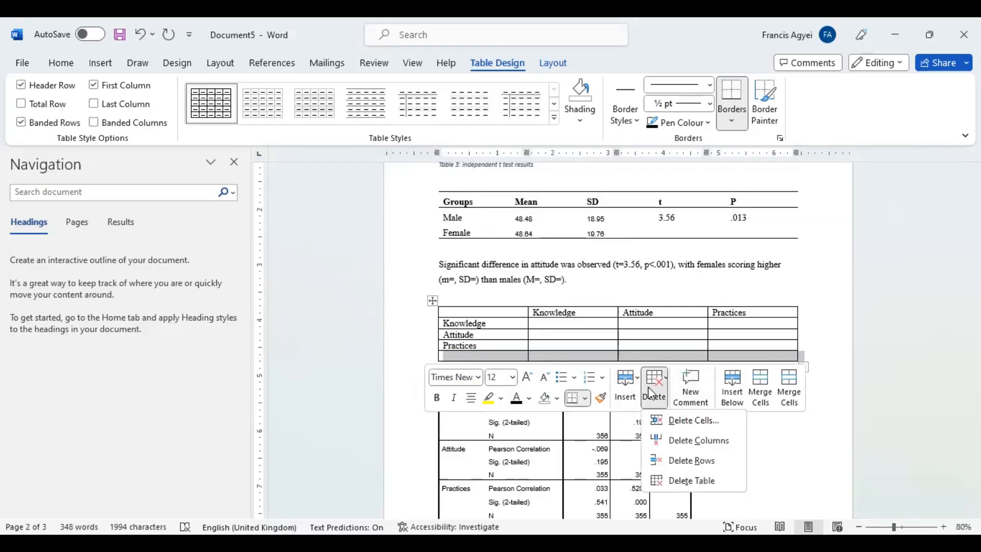
left_click(687, 445)
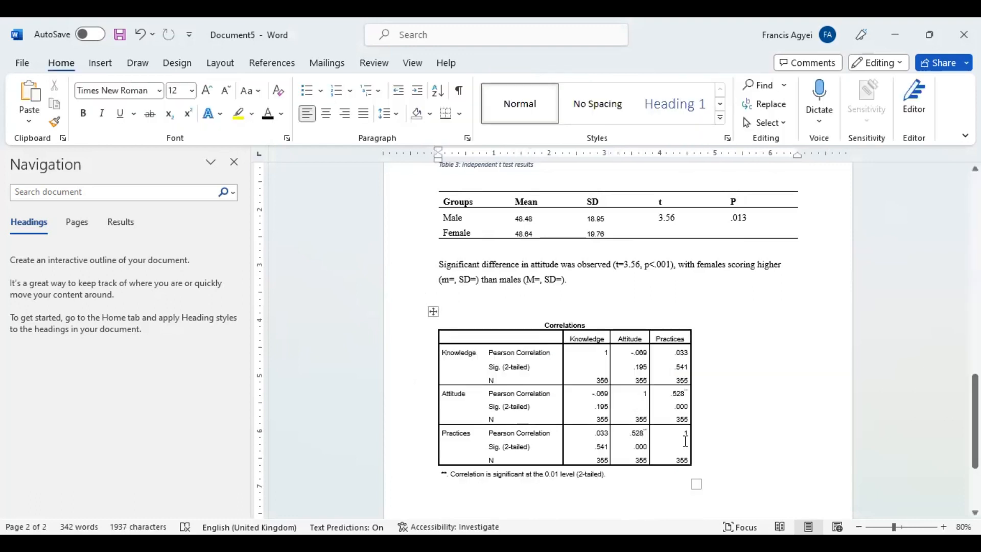
key("ctrl+z")
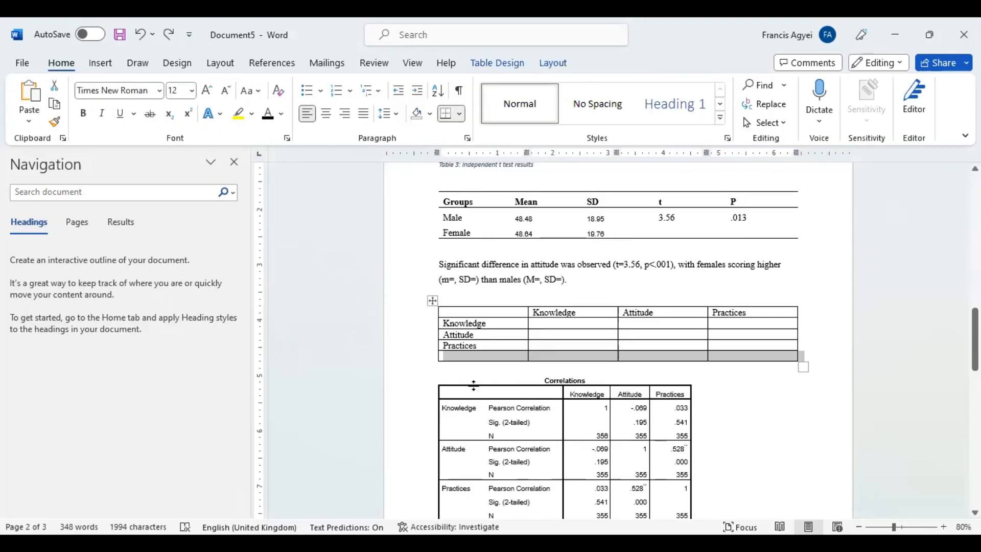
Step: Delete the new table's empty last row and remove the pasted SPSS Correlations table below it
right_click(450, 358)
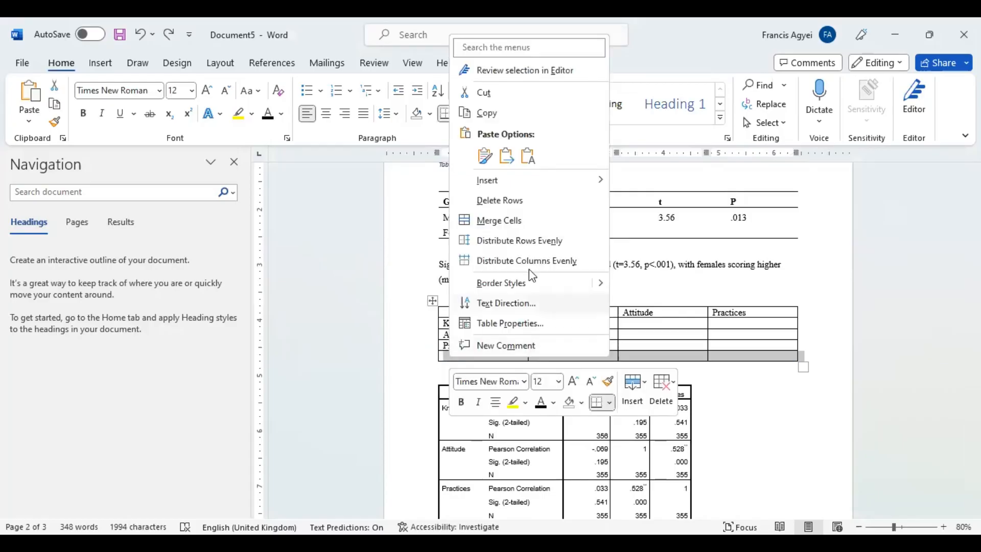
left_click(516, 204)
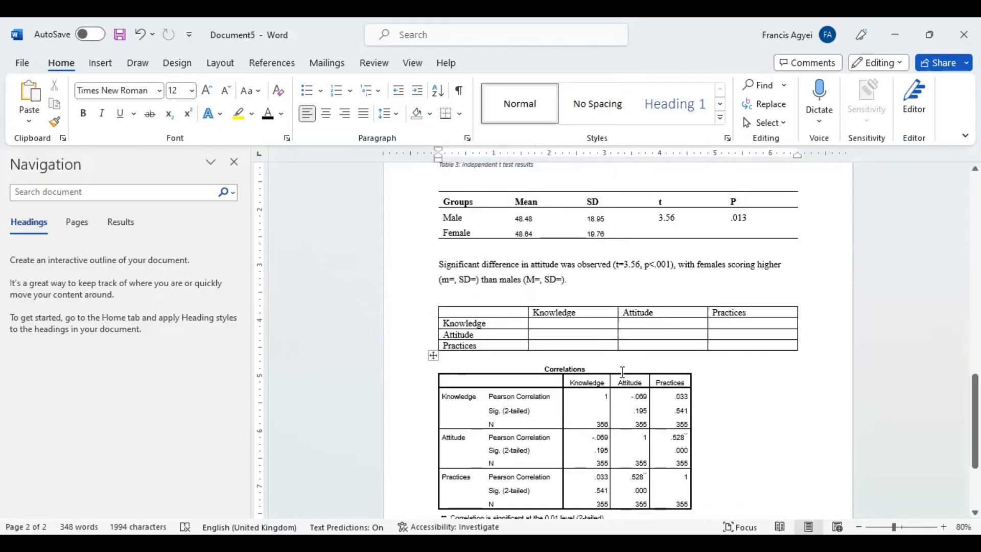
left_click(486, 377)
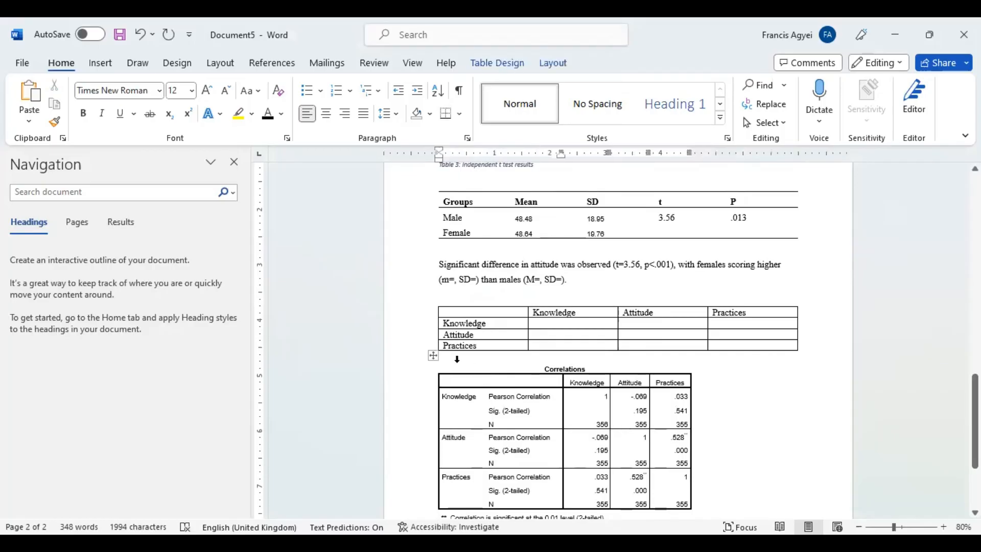
left_click(432, 355)
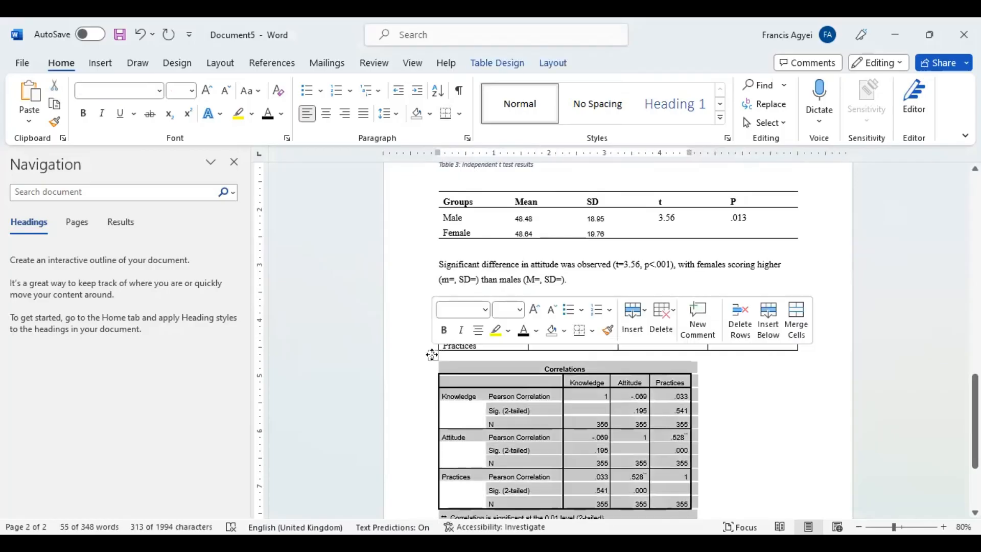
key("BackSpace")
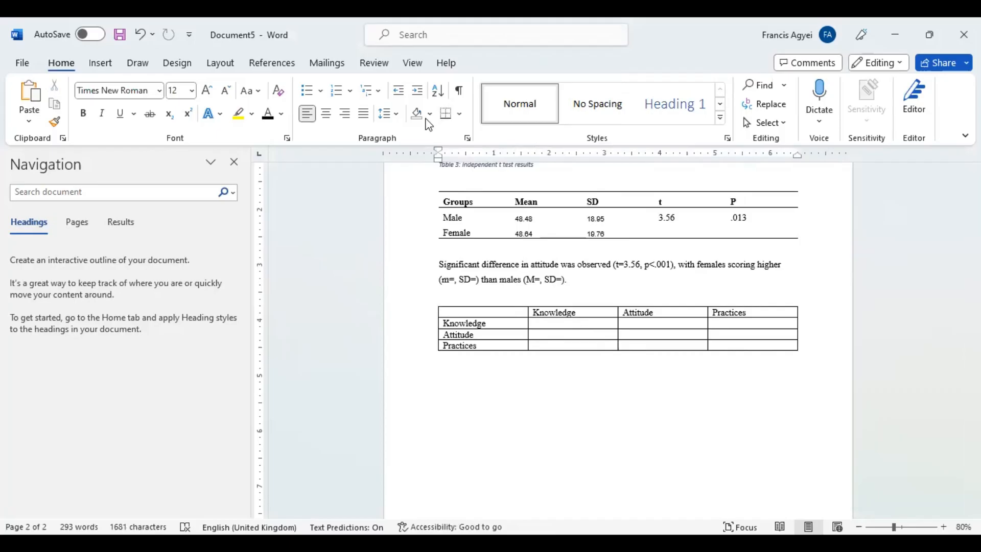
key("alt+Tab")
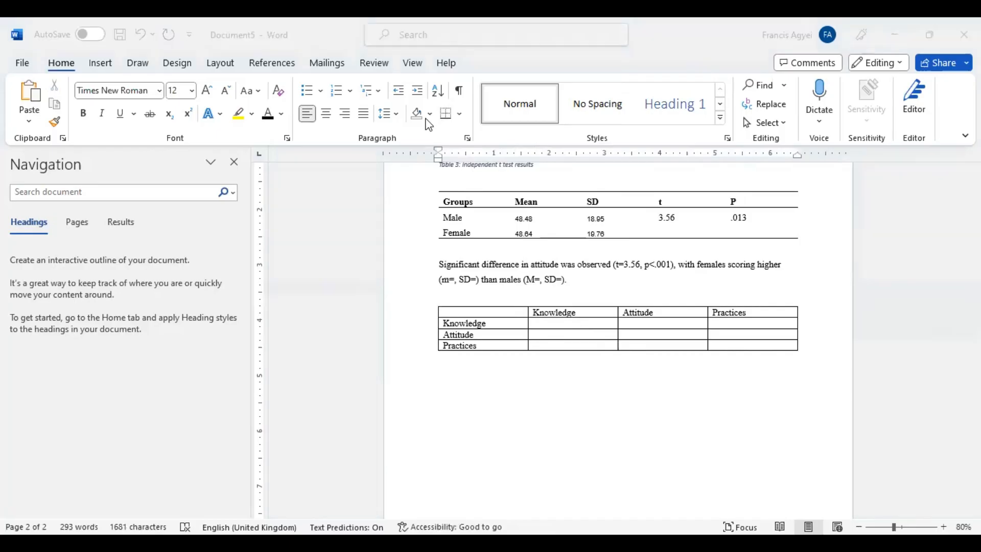
left_click(782, 449)
left_click(715, 352)
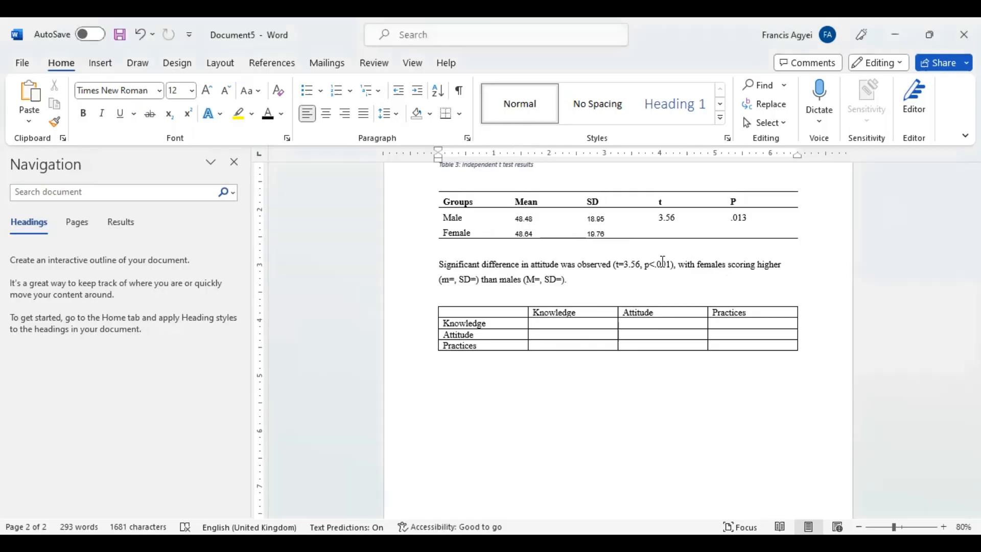
key("alt+Tab")
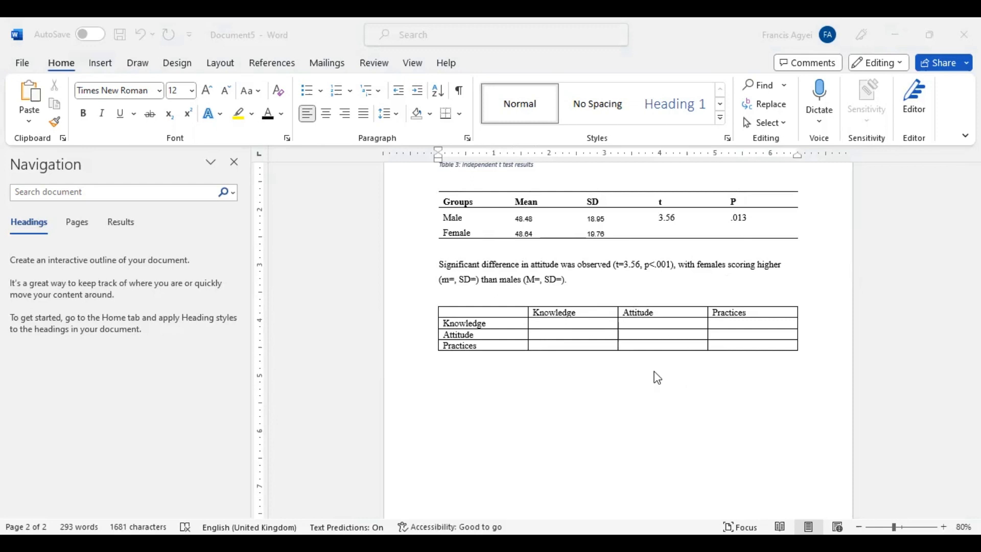
left_click(540, 326)
left_click(530, 323)
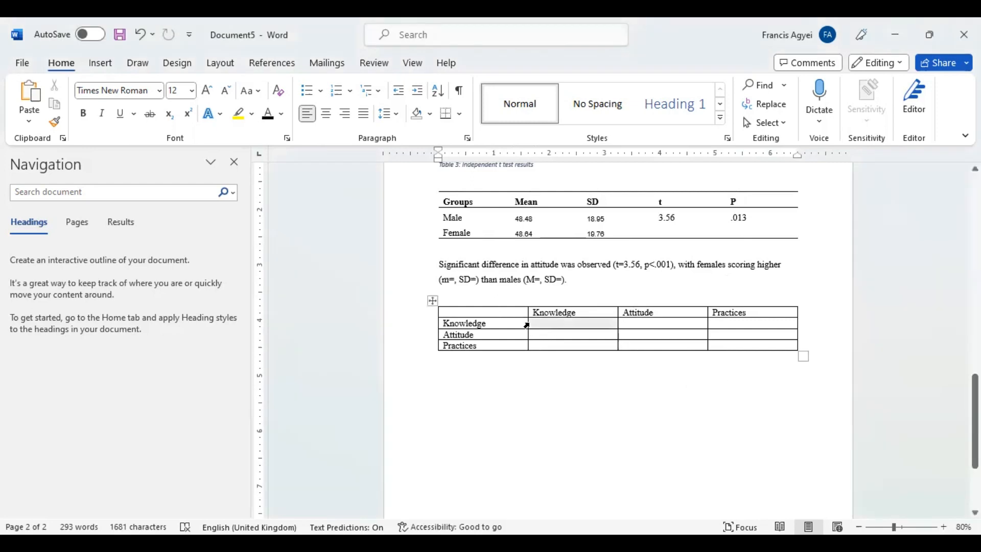
left_click(510, 322)
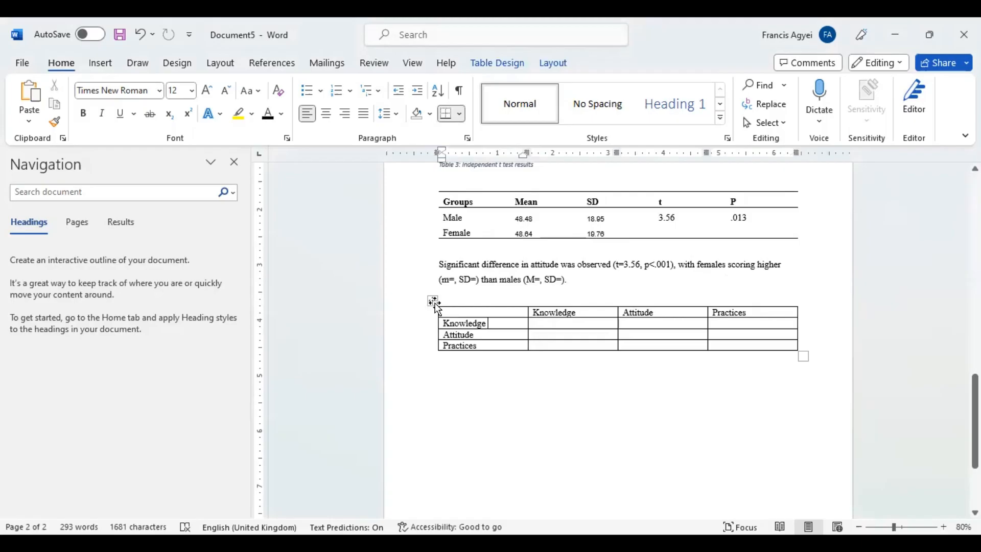
Step: Remove all borders from the new correlation table and apply only a top and a bottom border to it
left_click(434, 301)
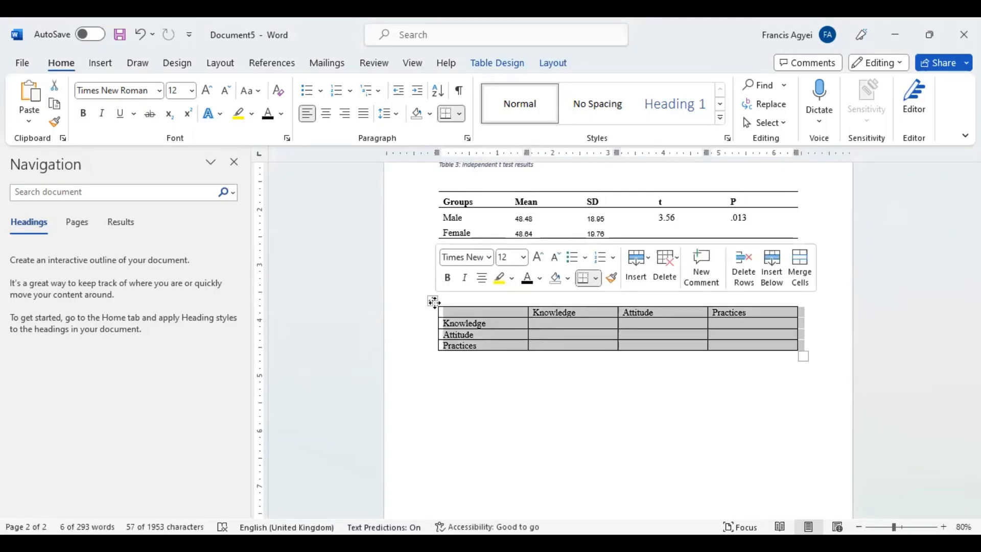
left_click(460, 114)
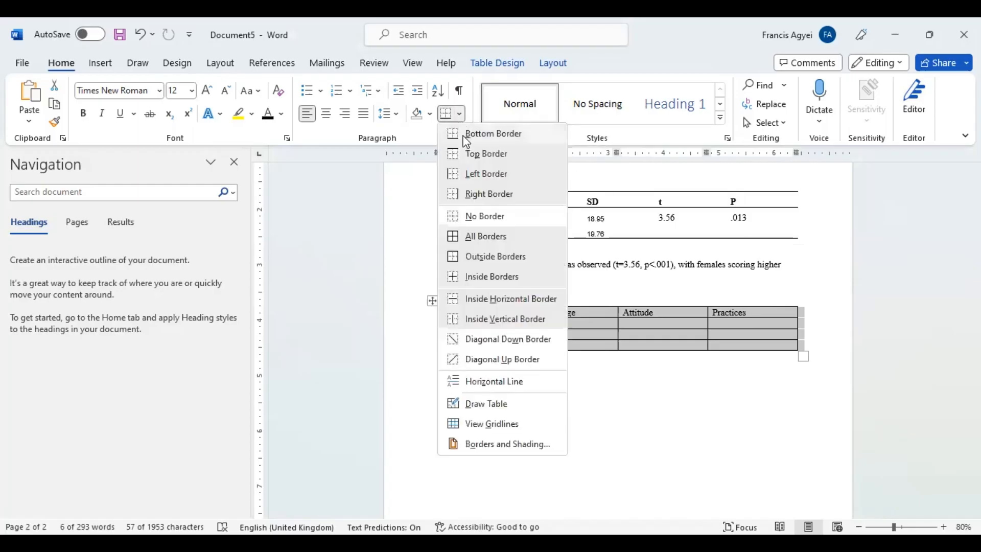
left_click(486, 216)
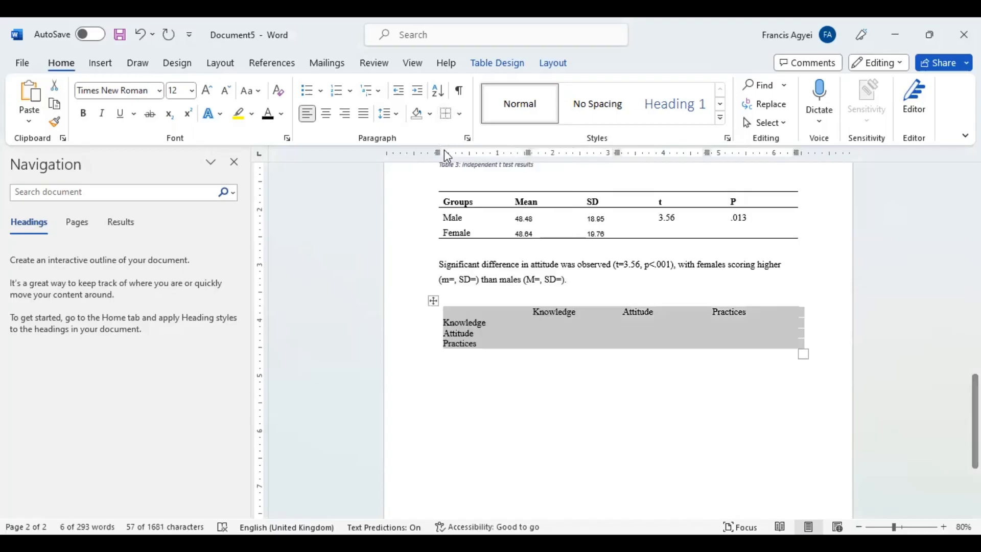
left_click(459, 114)
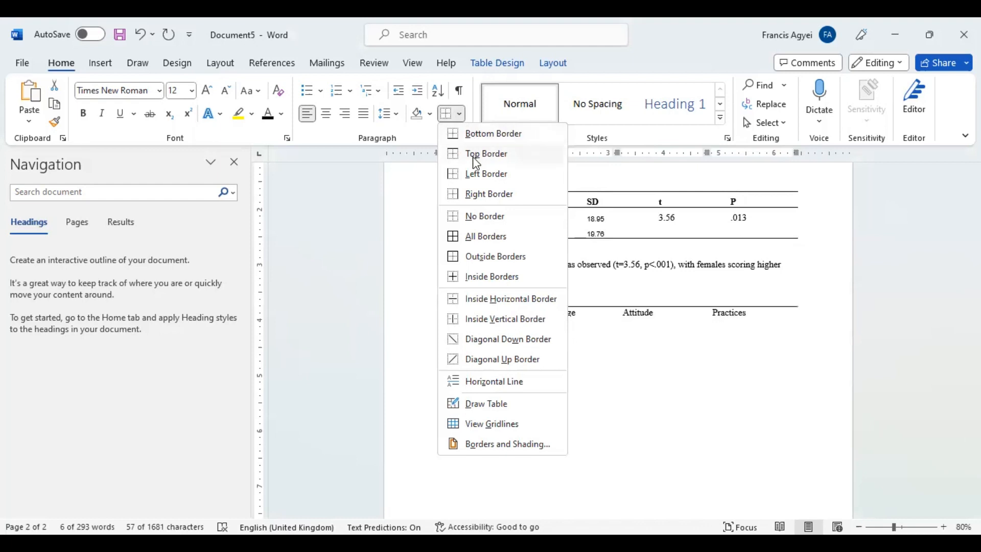
left_click(474, 154)
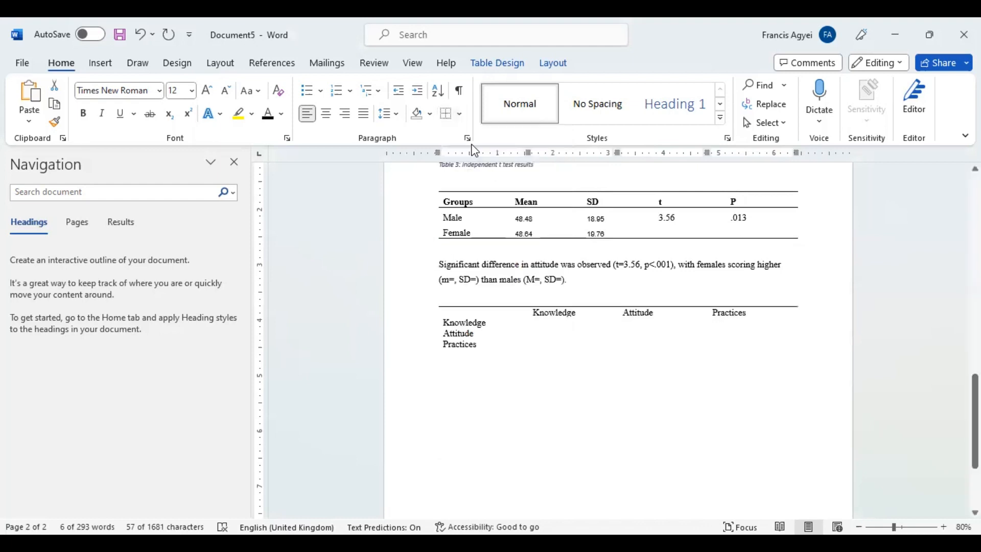
left_click(458, 115)
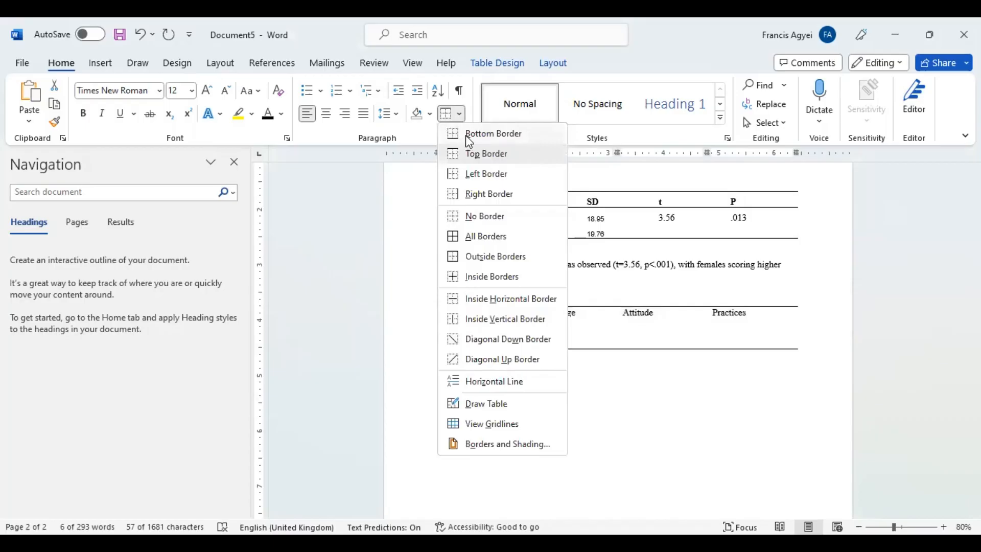
left_click(467, 136)
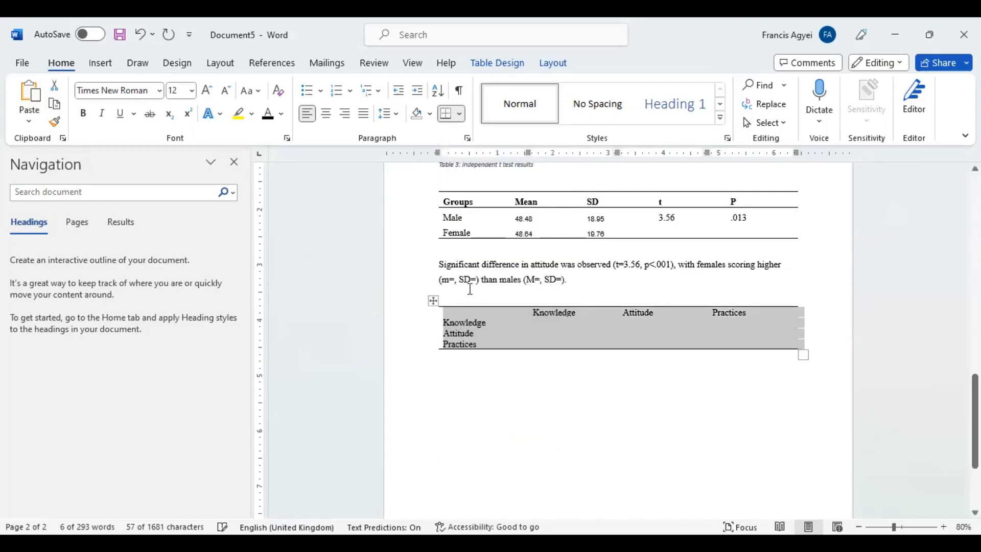
Step: Add a bottom border to the correlation table's header row and make its text bold
left_click(428, 315)
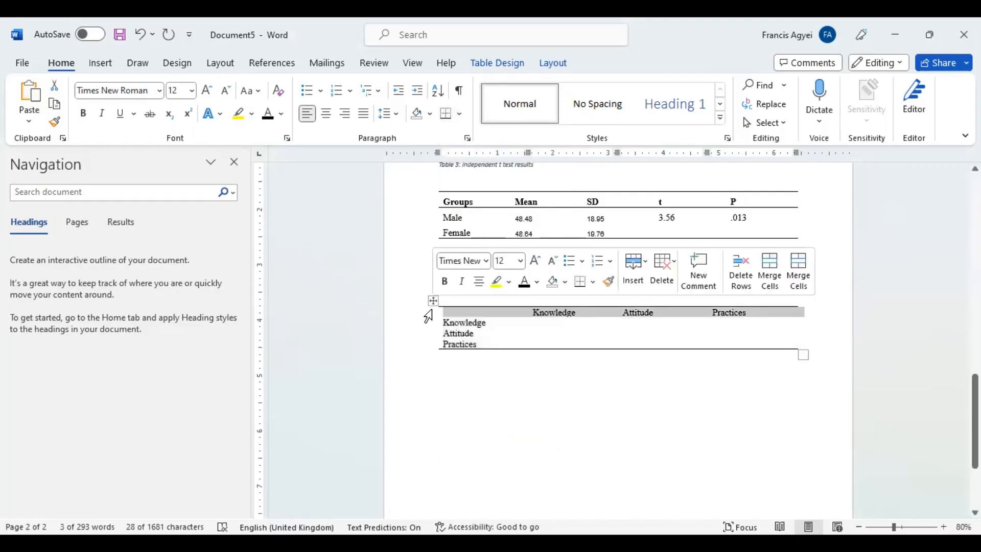
left_click(460, 114)
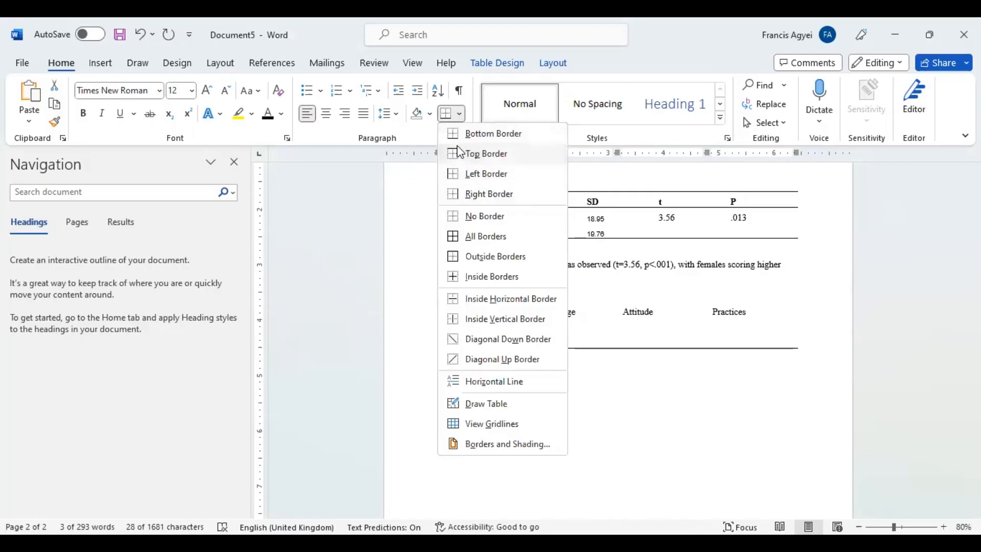
left_click(457, 146)
left_click(454, 136)
left_click(397, 230)
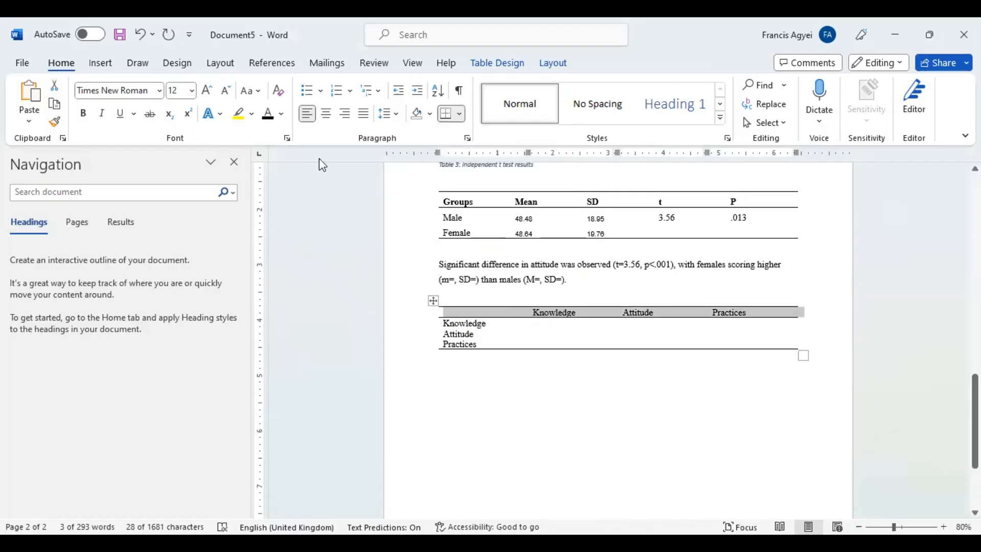
left_click(84, 115)
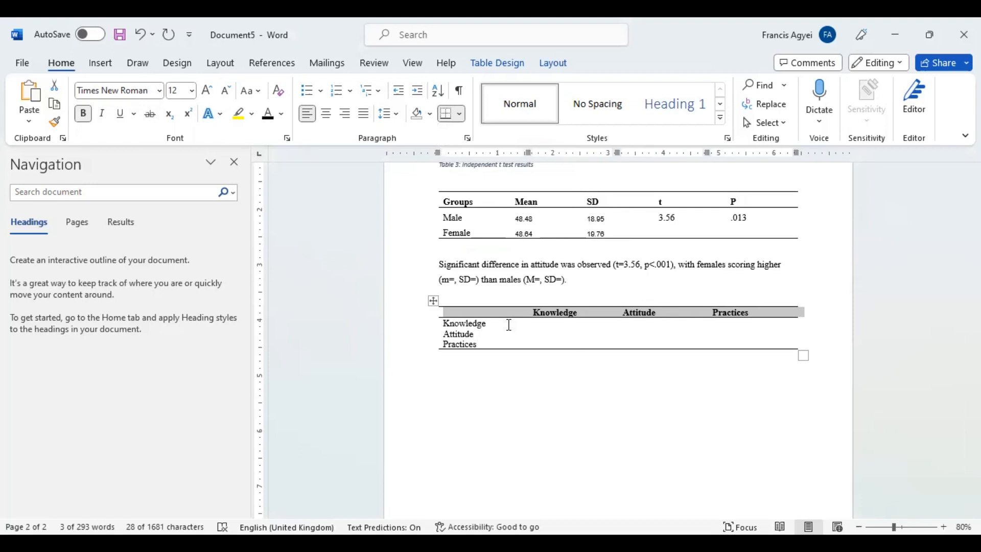
Step: Insert the caption "Table 4: Correlation among variables" above the correlation table
left_click(517, 300)
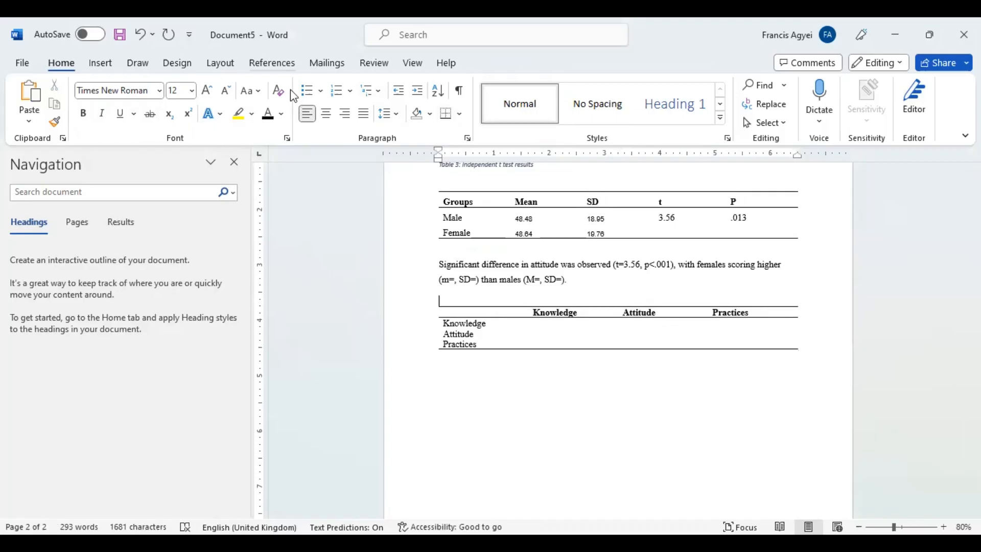
left_click(272, 63)
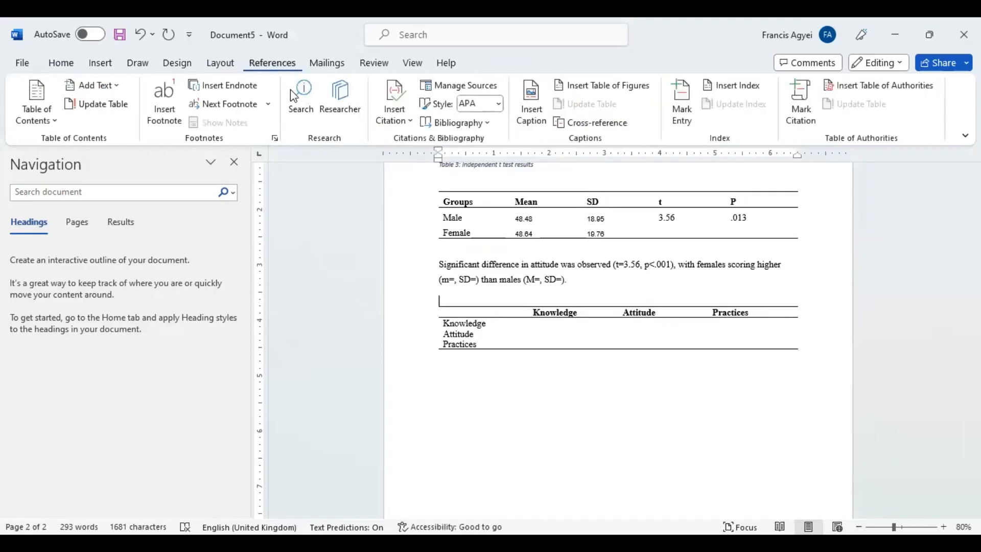
left_click(542, 97)
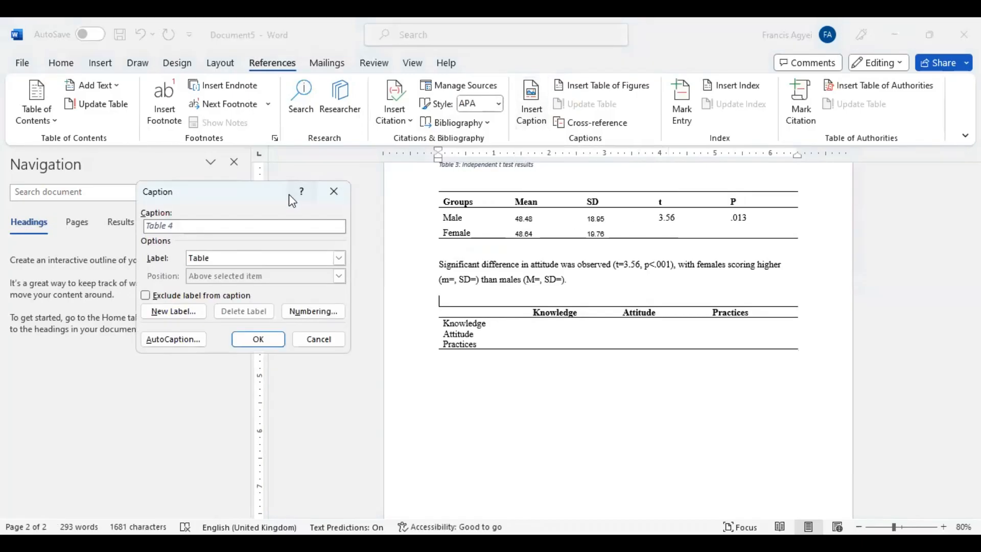
type(":")
type("Co")
type("m")
type("elatio")
type("n ")
type("amo")
type("ng ")
type("v")
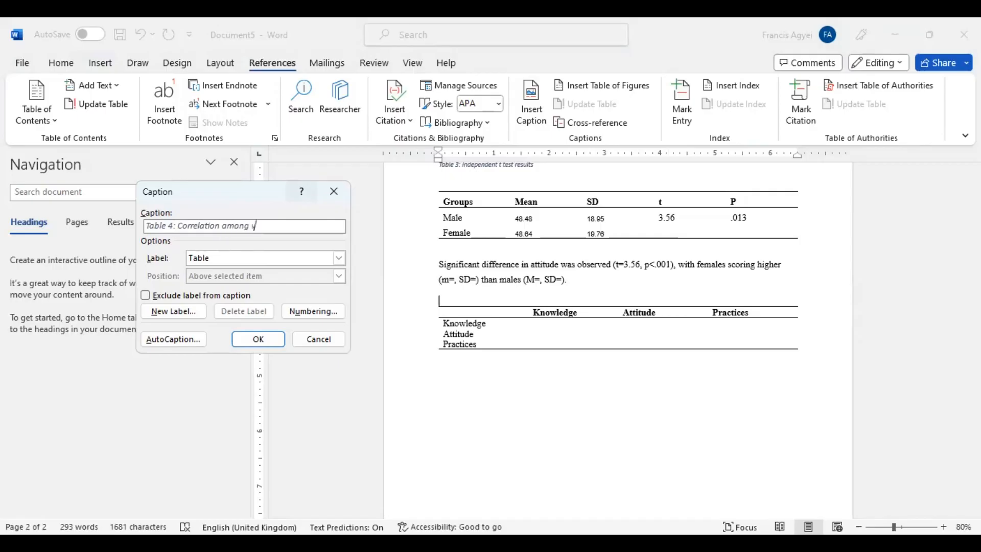
type("ariables")
left_click(261, 343)
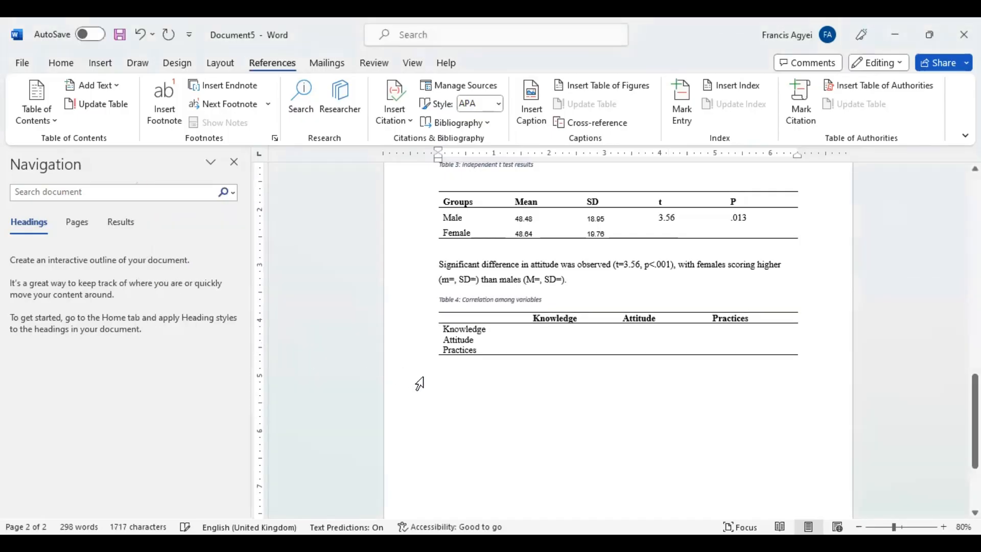
Step: Paste the SPSS Correlations table below Table 4 and copy its Knowledge coefficients 1, -.069 and .033 into Table 4's Knowledge row
left_click(579, 414)
type("Correlations \tKnowledge\tAttitude\tPractices Knowledge\tPearson Correlation\t1\t-.069\t.033 \tSig. (2-tailed)\t\t.195\t.541 \tN\t356\t355\t355 Attitude\tPearson Correlation\t-.069\t1\t.528** \tSig. (2-tailed)\t.195\t\t.000 \tN\t355\t355\t355 Practices\tPearson Correlation\t.033\t.528**\t1 \tSig. (2-tailed)\t.541\t.000 \tN\t355\t355\t355 **. Correlation is significant at the 0.01 level (2-tailed).")
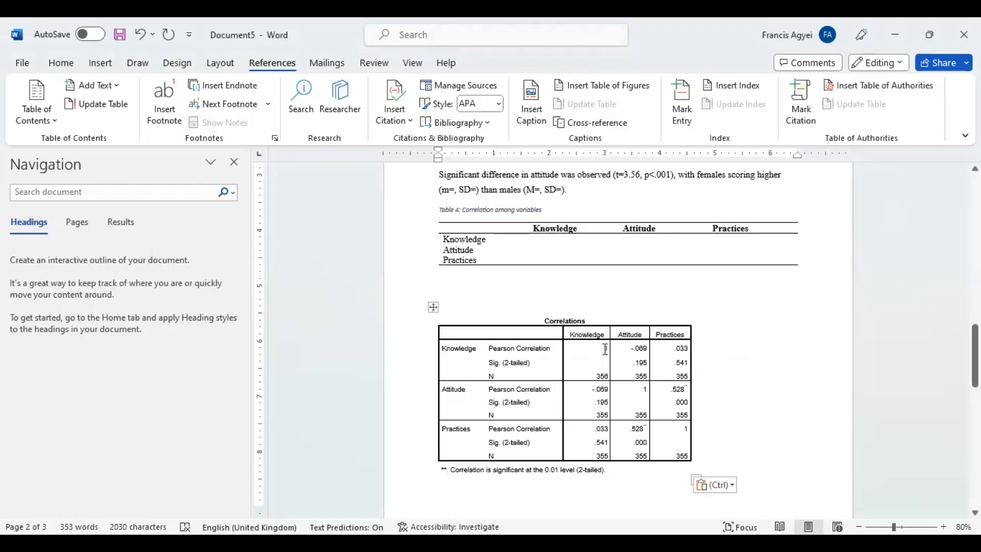
left_click_drag(605, 349, 682, 351)
key("ctrl+c")
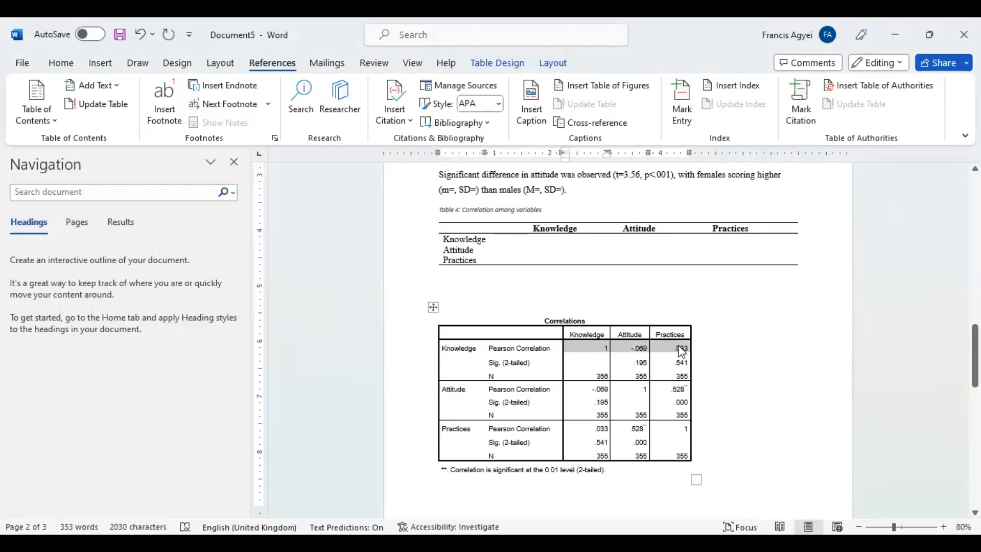
left_click(558, 245)
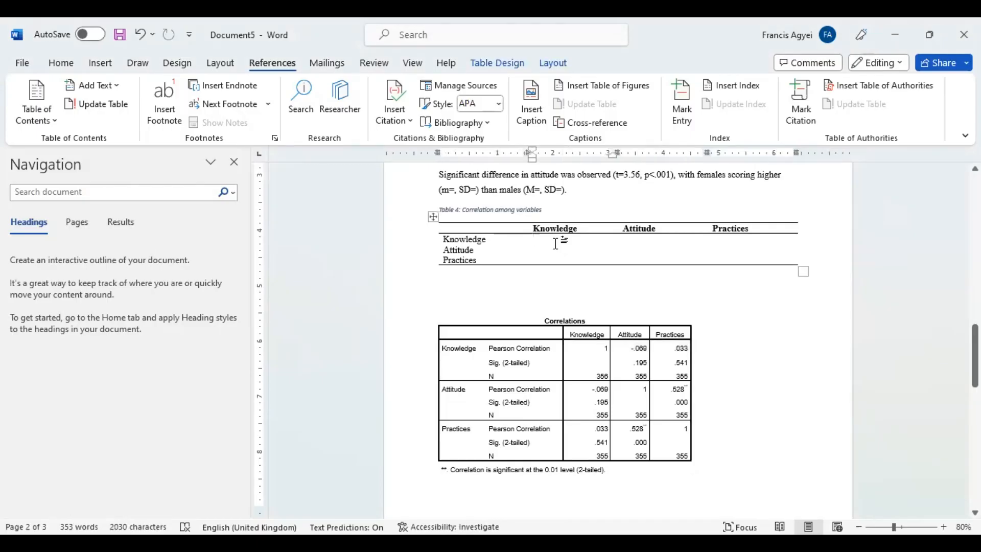
key("ctrl+v")
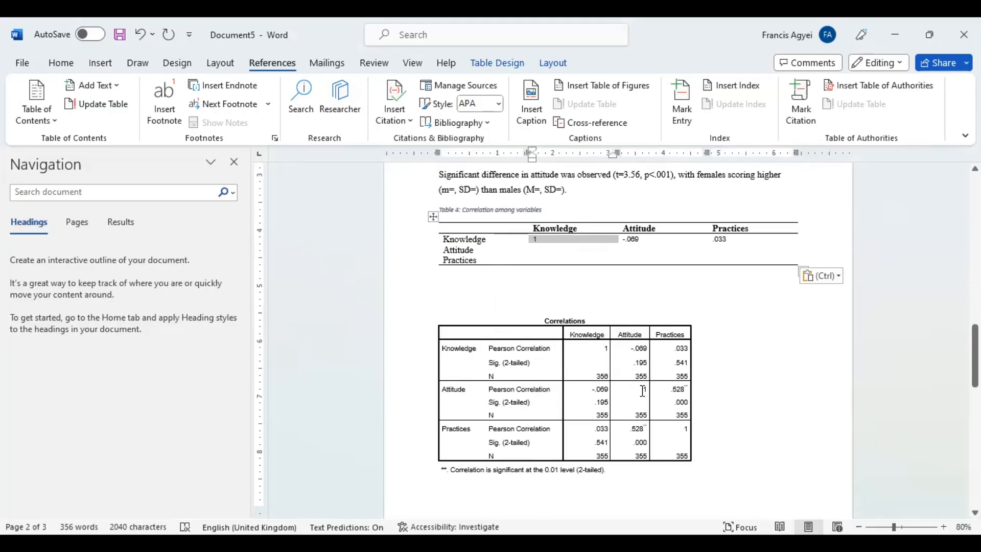
left_click_drag(643, 391, 681, 397)
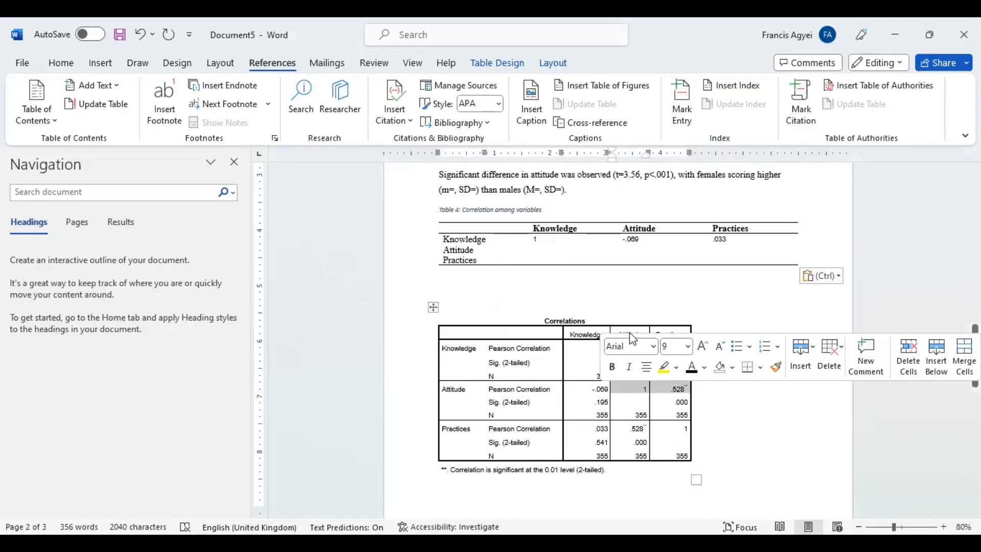
left_click(639, 250)
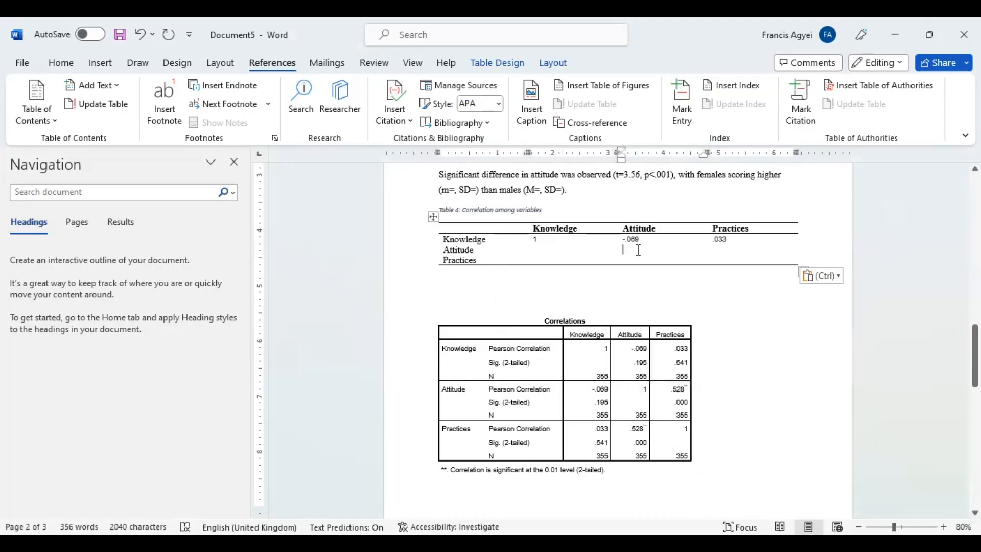
key("ctrl+v")
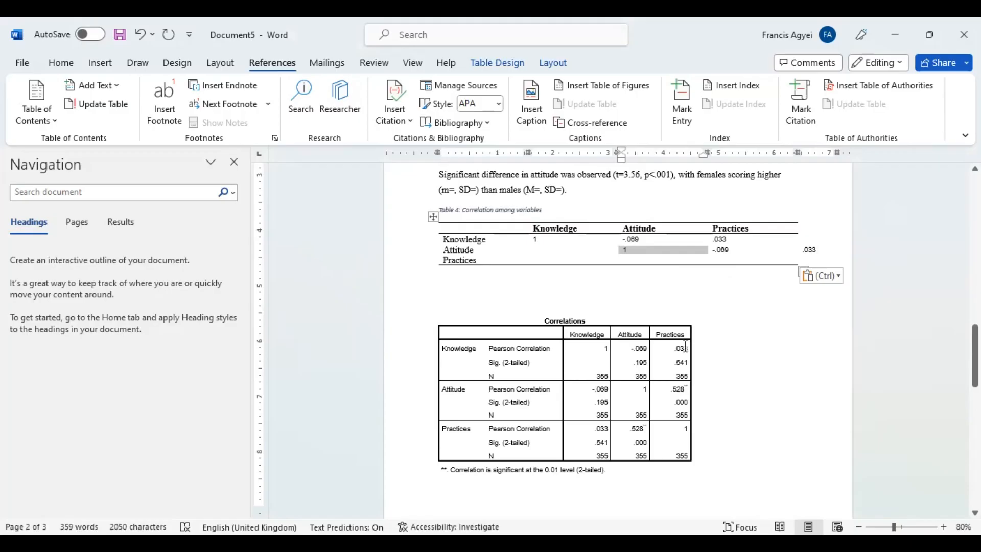
key("ctrl+z")
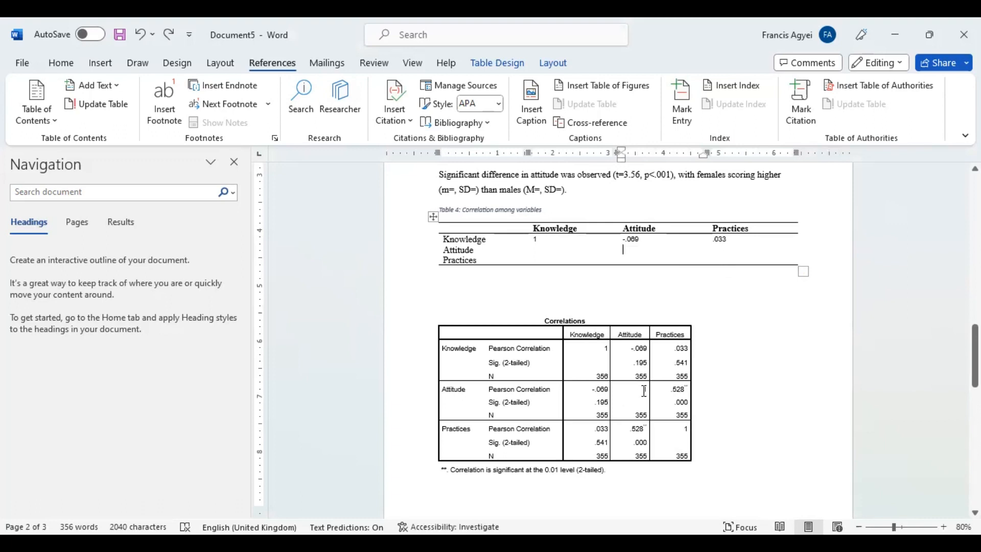
Step: Copy the Attitude coefficients 1 and .528** from the SPSS table into the Attitude and Practices columns of Table 4's Attitude row
left_click_drag(644, 391, 682, 396)
key("ctrl+c")
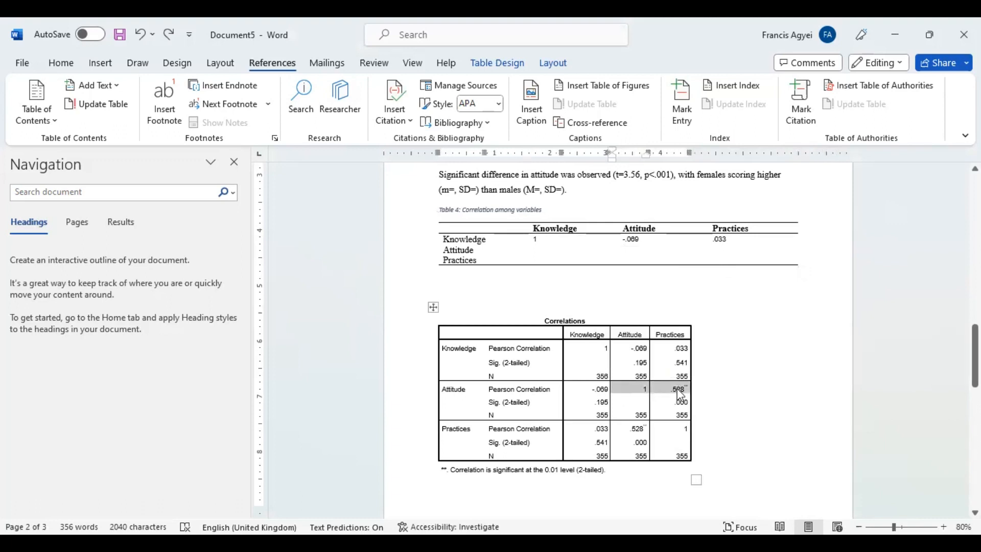
left_click(637, 251)
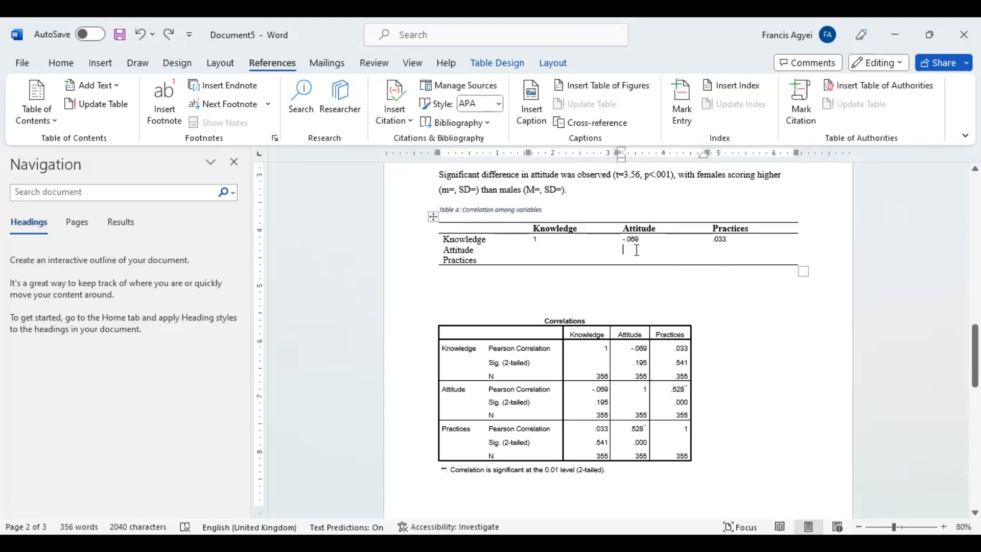
key("ctrl+v")
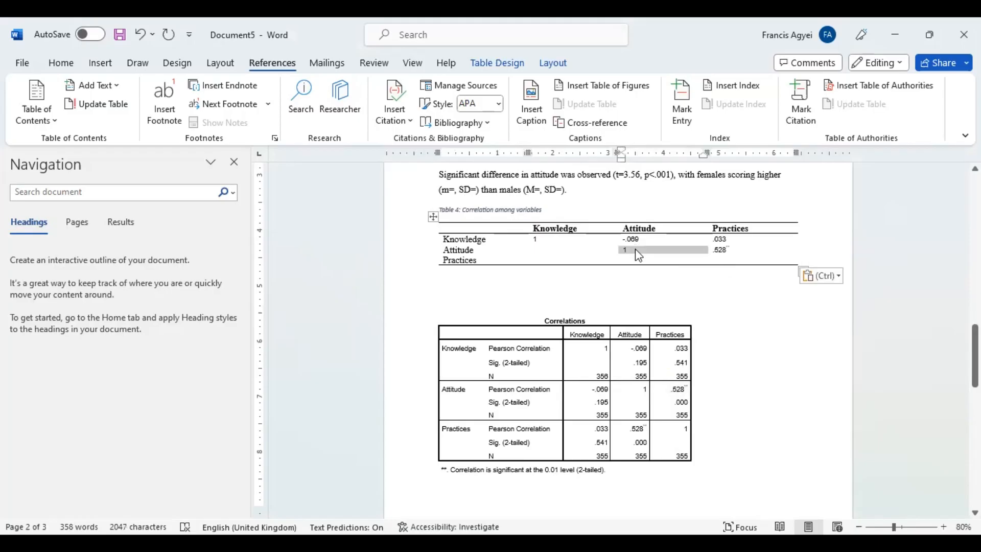
Step: Copy the Practices self-correlation 1 from the SPSS table into the last cell of Table 4's Practices row
double_click(686, 427)
key("ctrl+c")
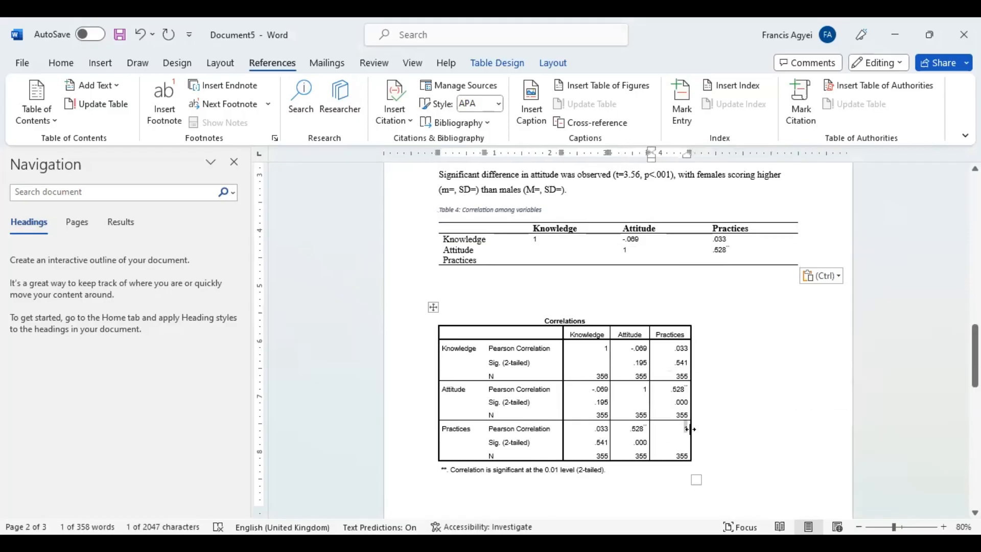
left_click(724, 261)
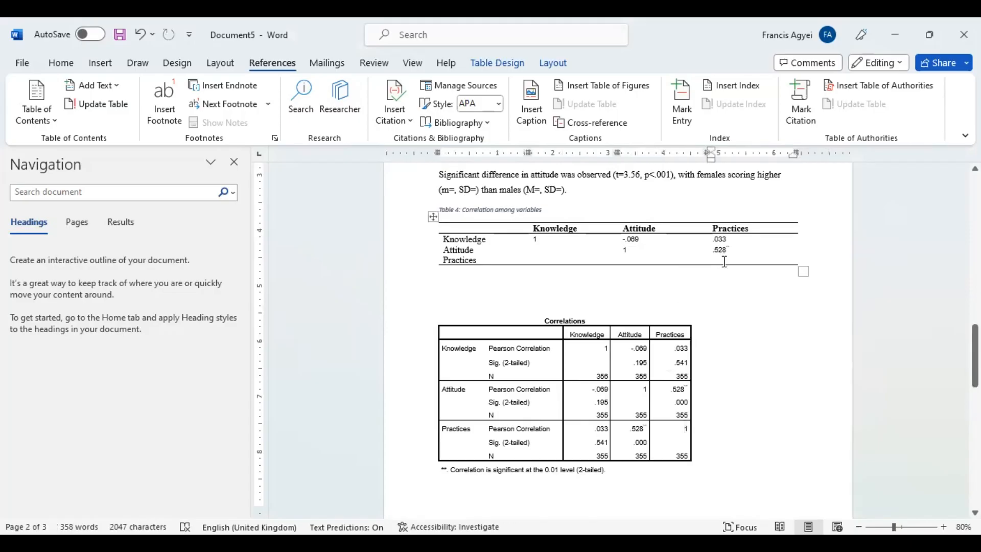
key("ctrl+v")
scroll(646, 390, "up", 1)
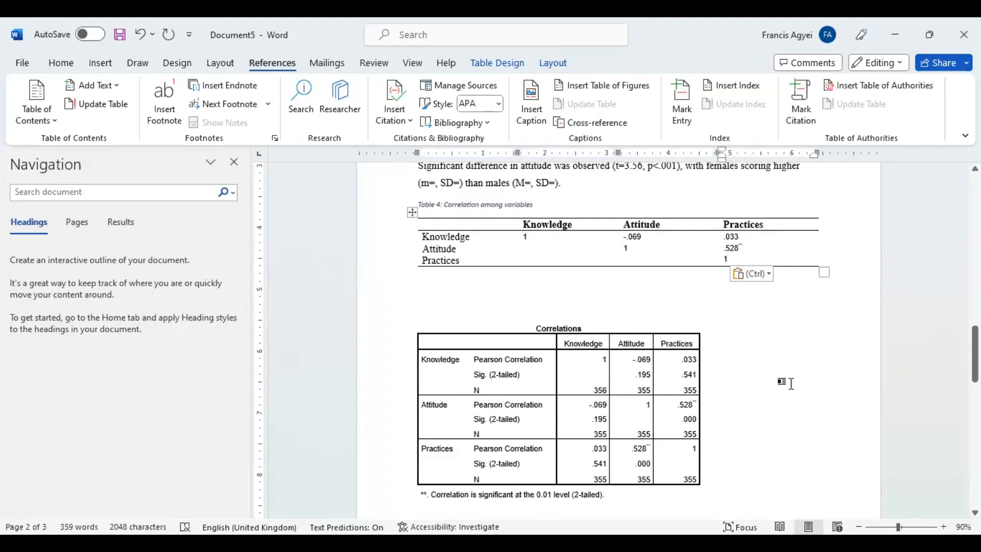
left_click(518, 345)
left_click(410, 314)
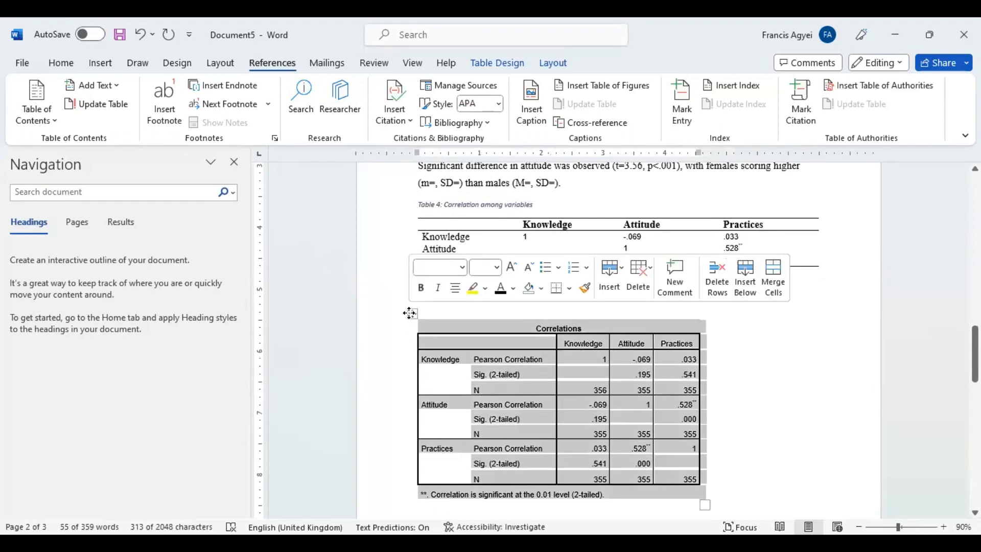
key("BackSpace")
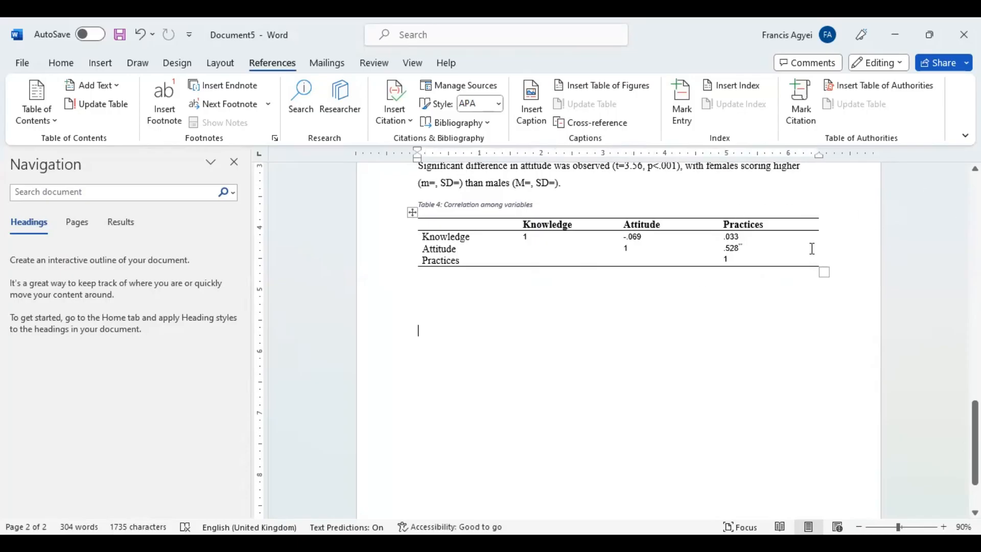
key("ctrl+z")
key("ctrl+z")
key("ctrl+v")
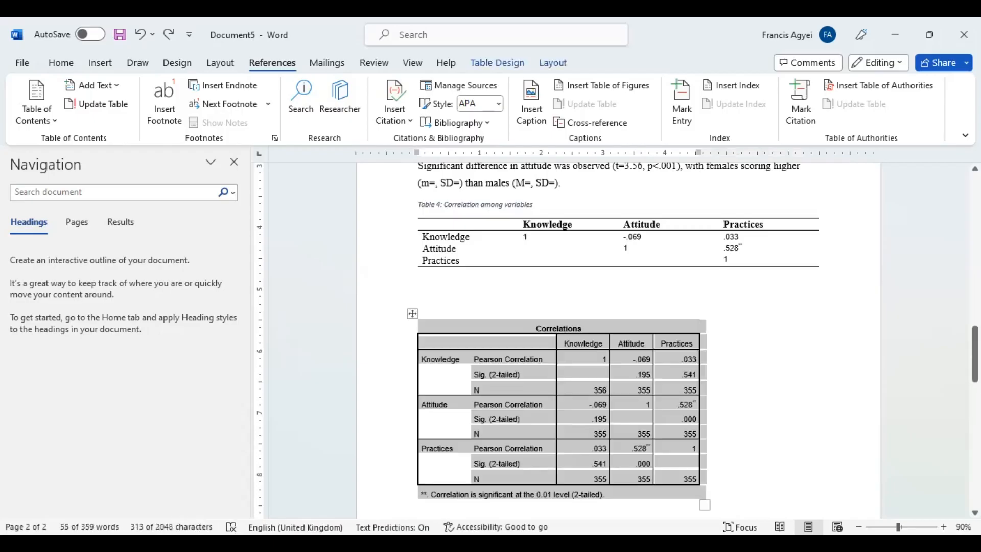
left_click(807, 288)
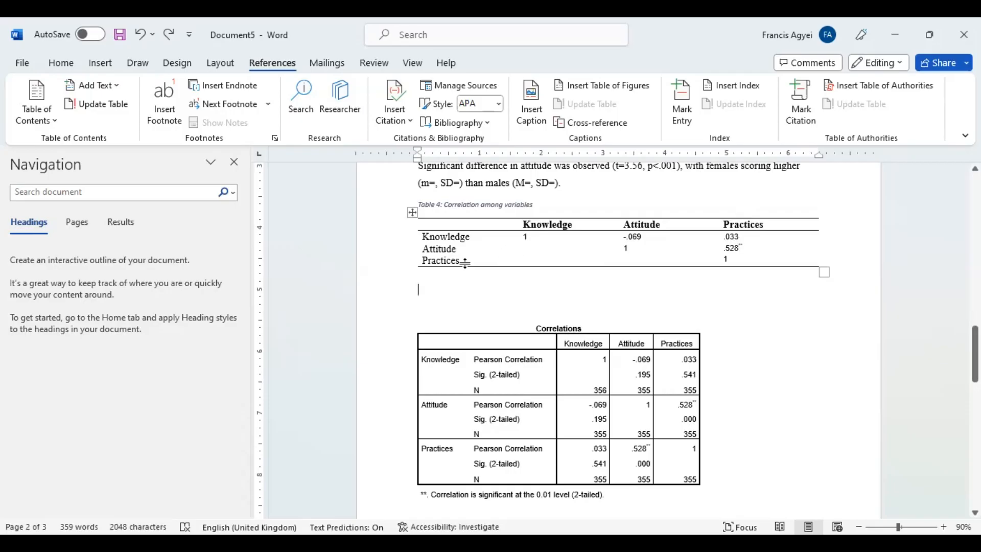
left_click(725, 260)
type("1")
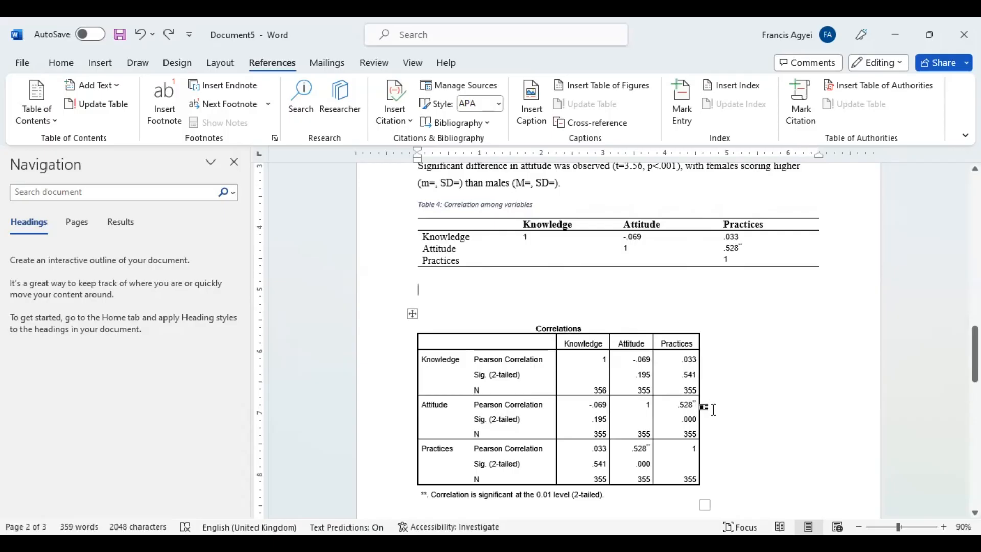
left_click(673, 424)
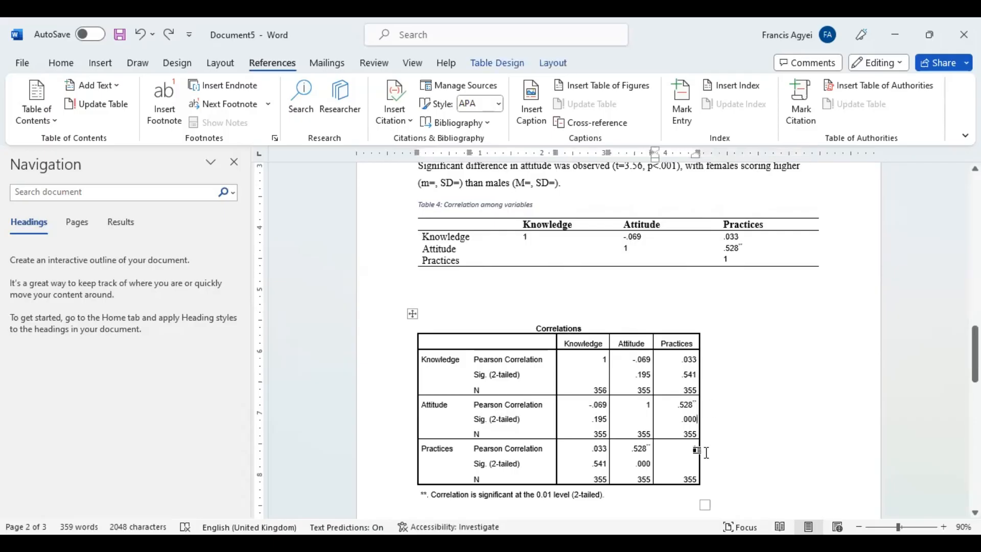